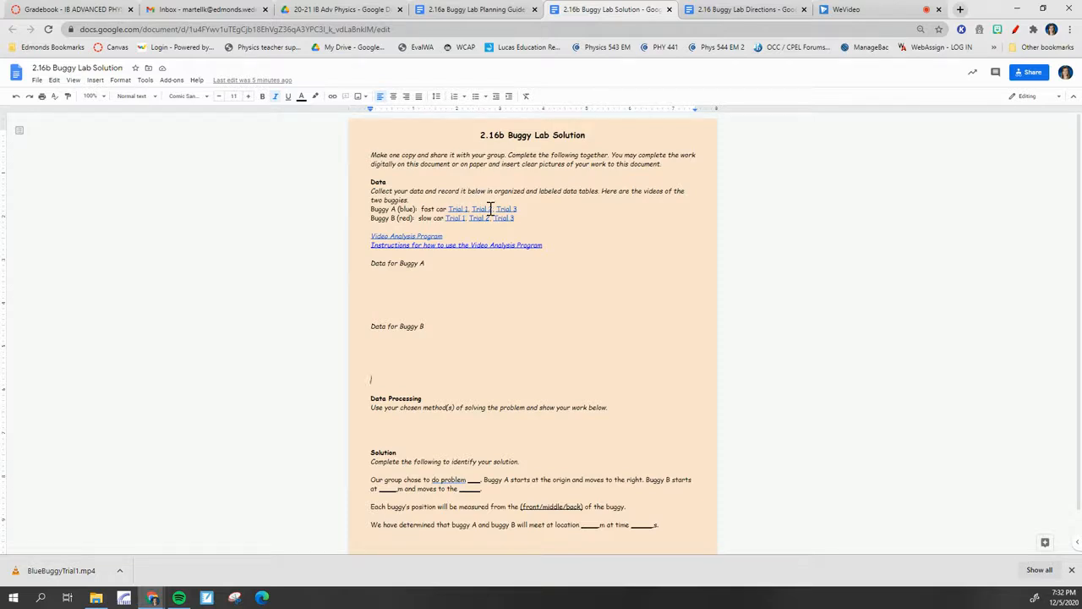
# Open the Buggy A (blue) Trial 1 video linked in the lab document and download it
pyautogui.click(457, 211)
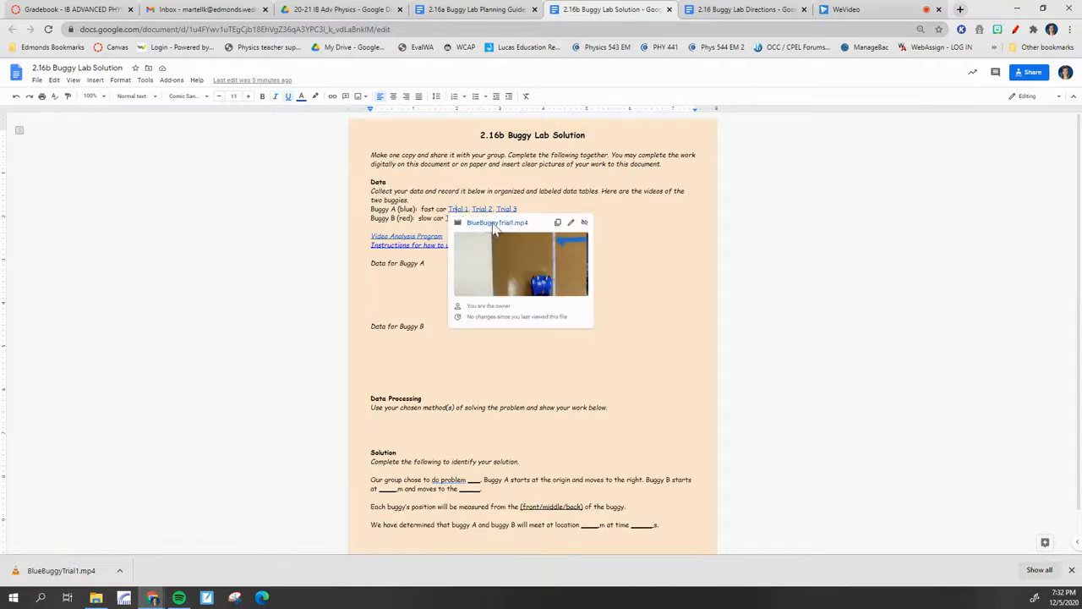
pyautogui.click(491, 223)
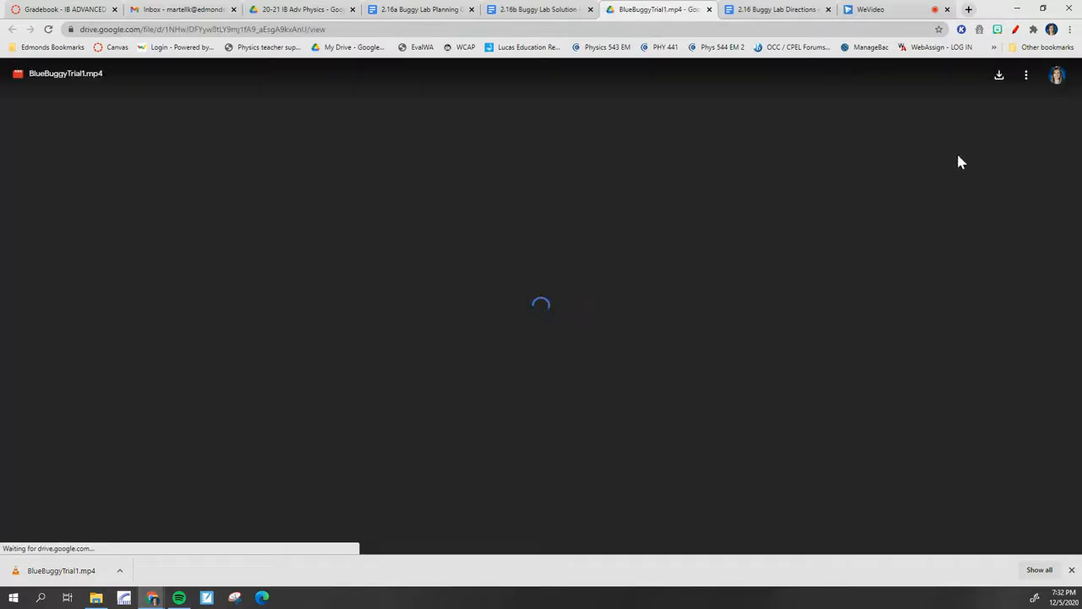
pyautogui.click(1001, 78)
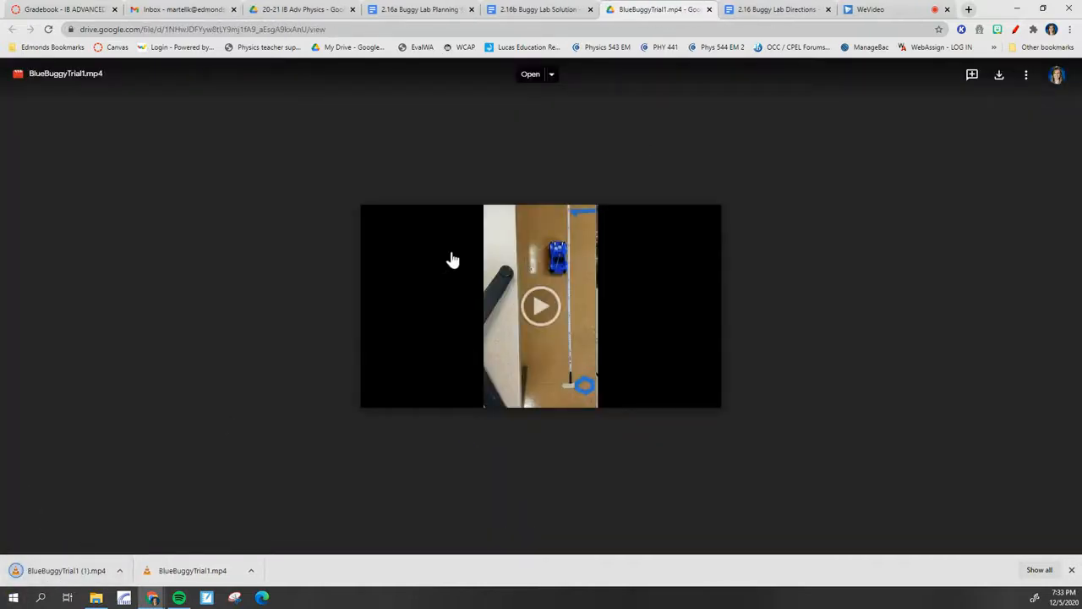
# Return to the 2.16b Buggy Lab Solution document and open the linked Video Analysis Program
pyautogui.click(542, 9)
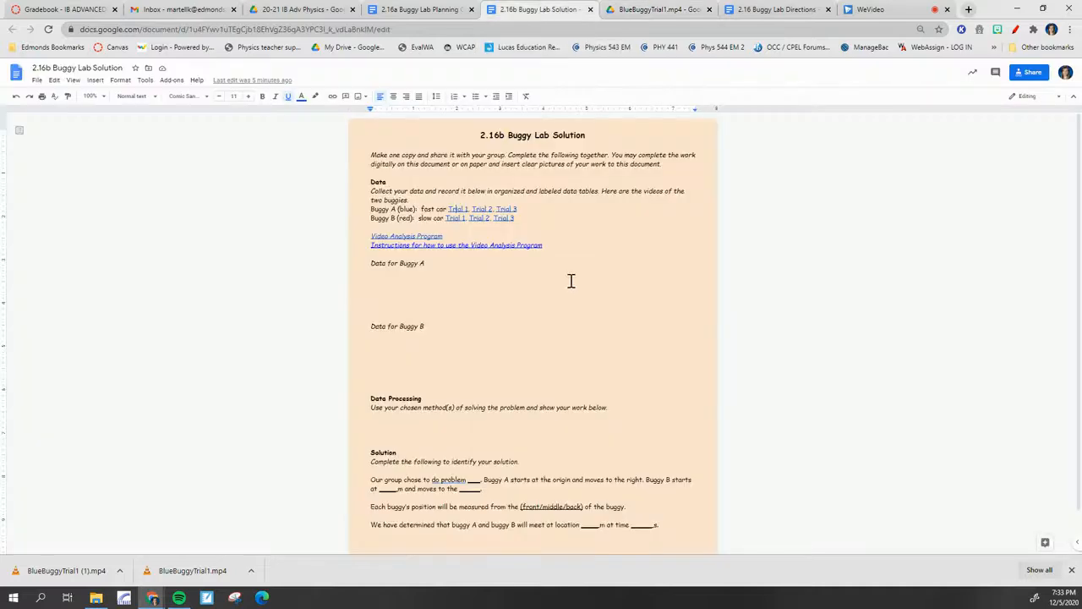
pyautogui.click(407, 238)
pyautogui.click(449, 250)
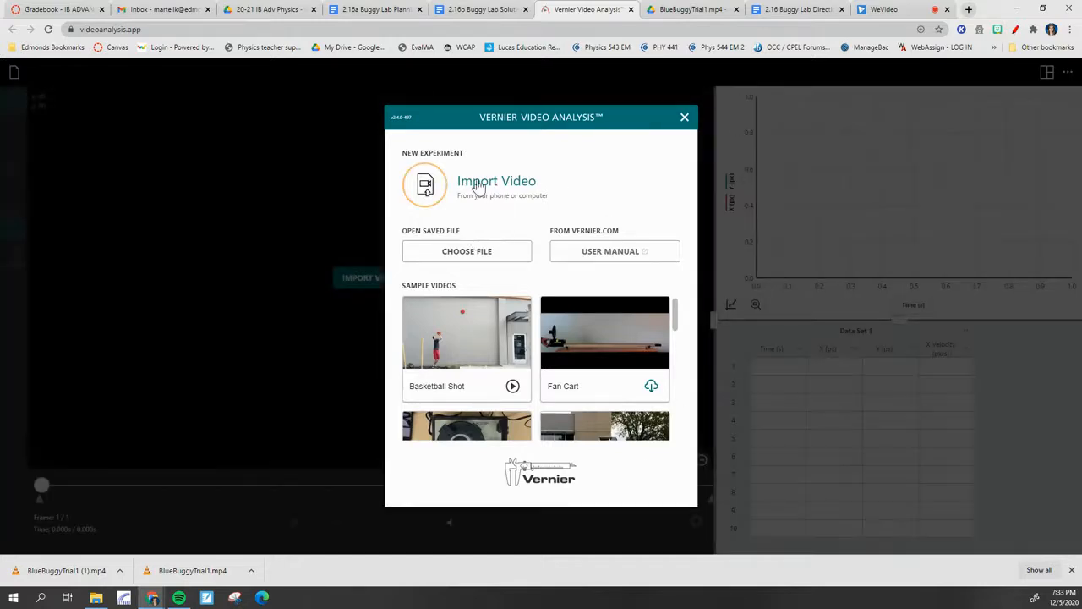
# Load the downloaded BlueBuggyTrial1 (1) video into the video analysis
pyautogui.click(464, 258)
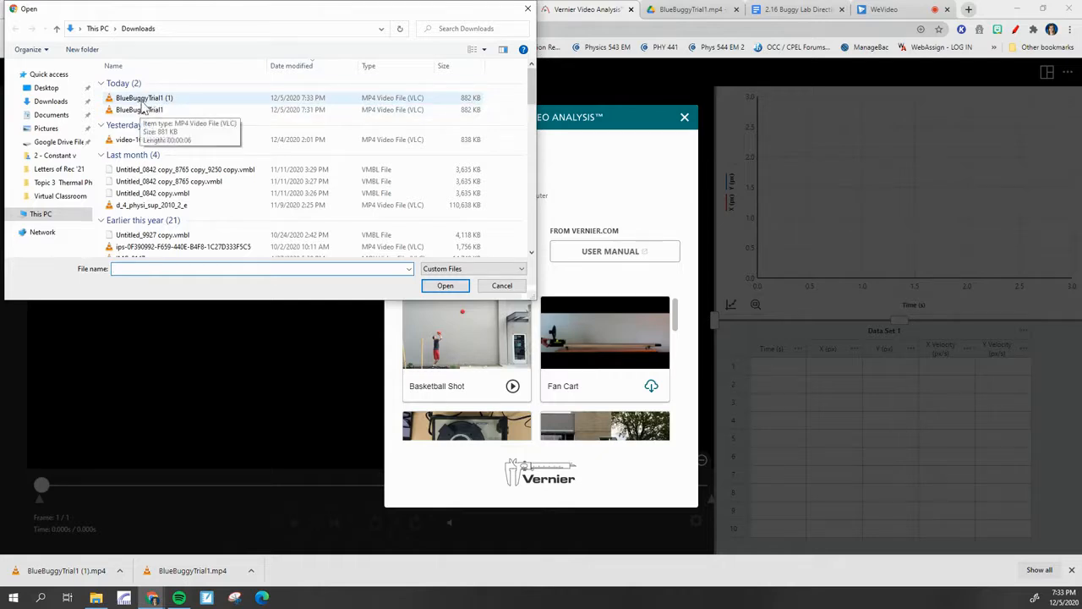
pyautogui.click(144, 99)
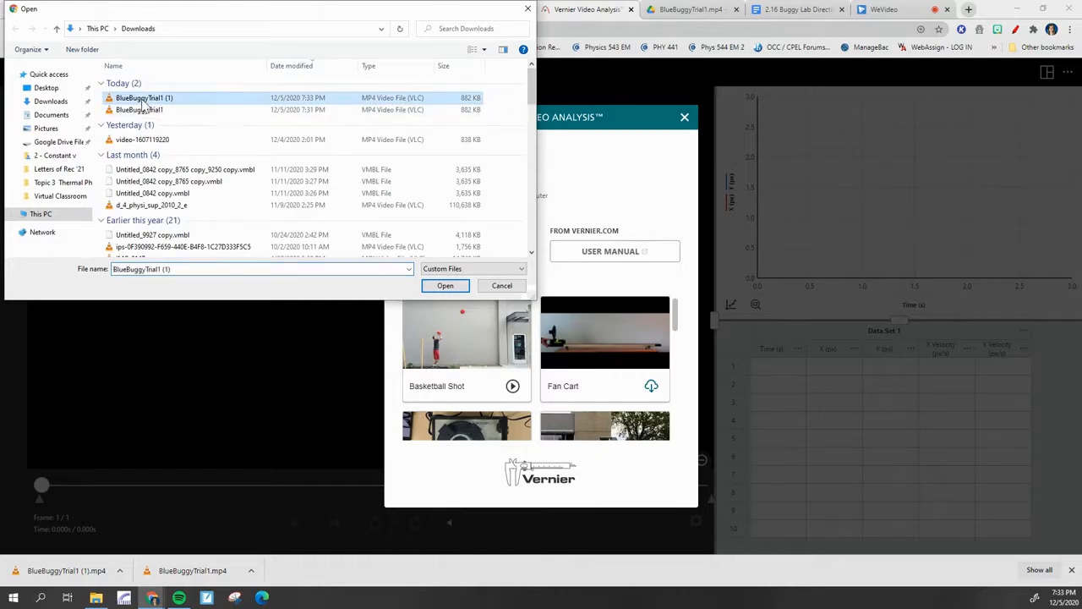
pyautogui.click(448, 288)
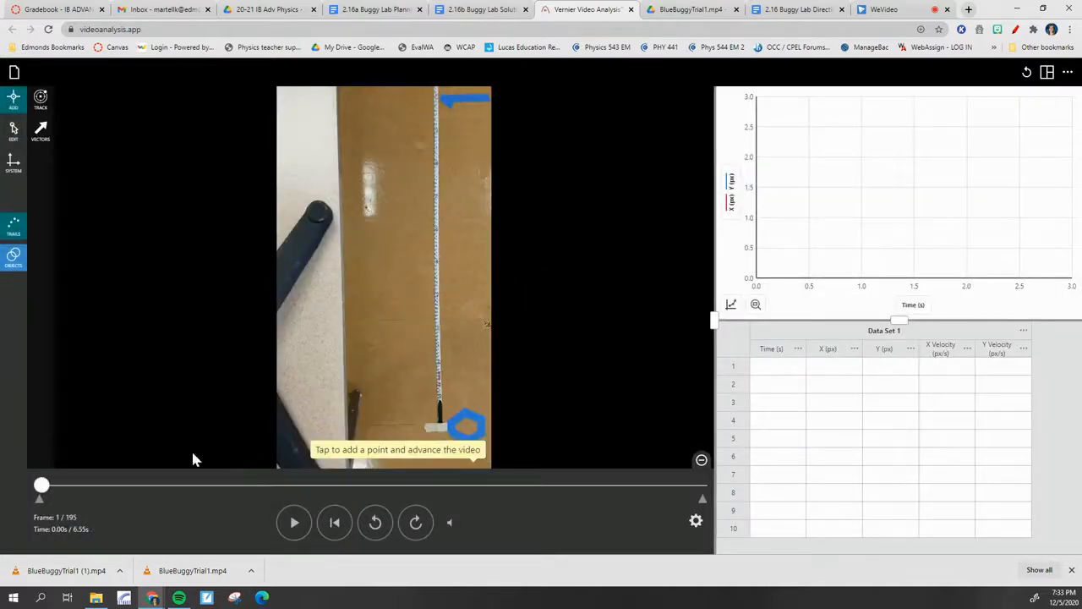
# Cue the video to frame 65 and set a 1 m scale along the measuring stick between its 0 and 1 marks
pyautogui.moveTo(45, 488); pyautogui.dragTo(256, 518)
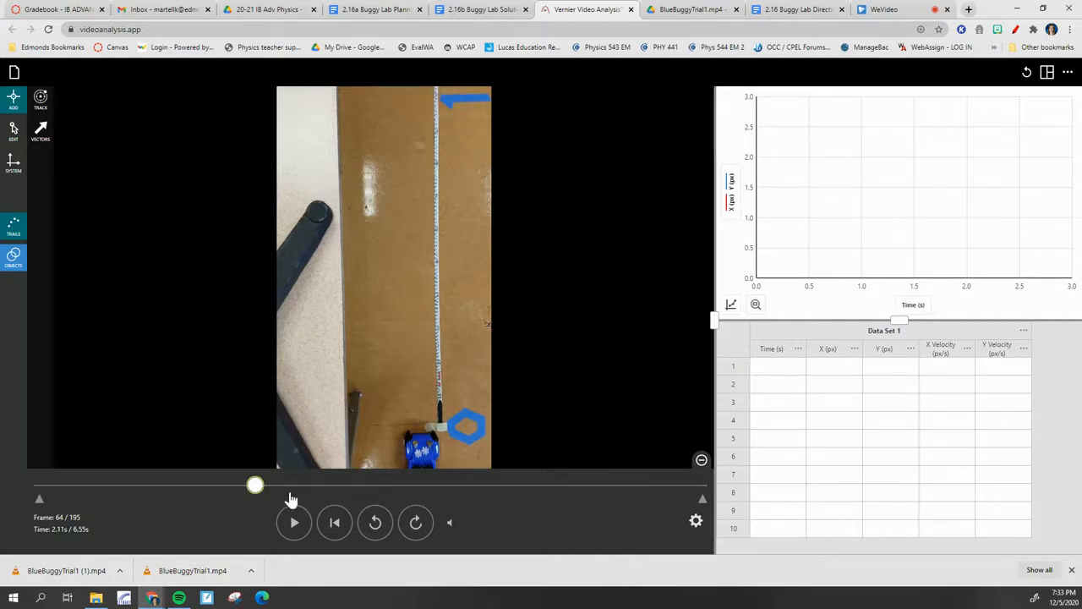
pyautogui.moveTo(256, 489); pyautogui.dragTo(259, 489)
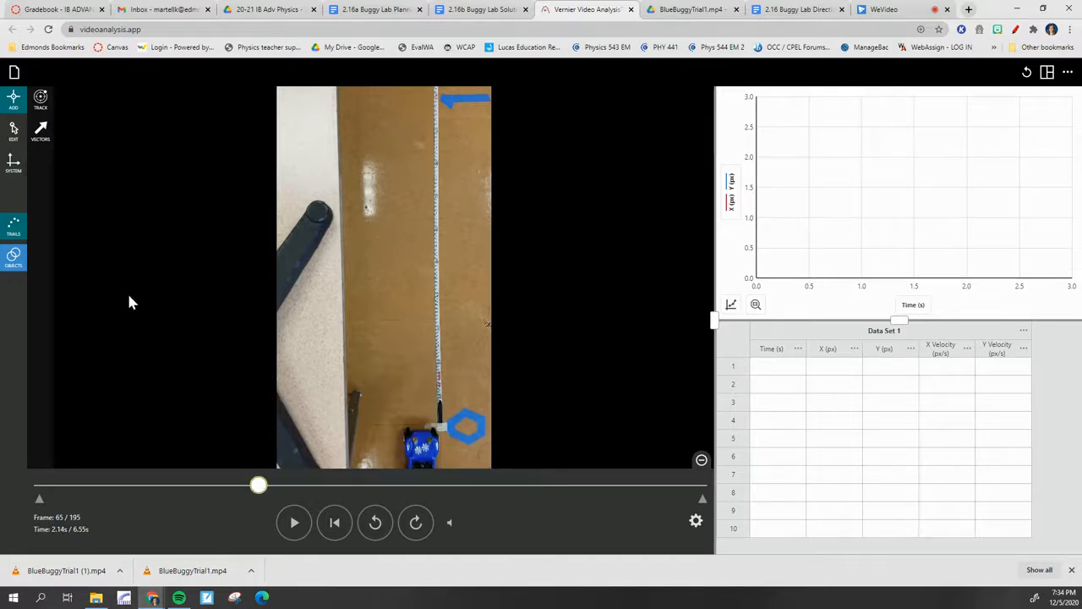
pyautogui.click(13, 171)
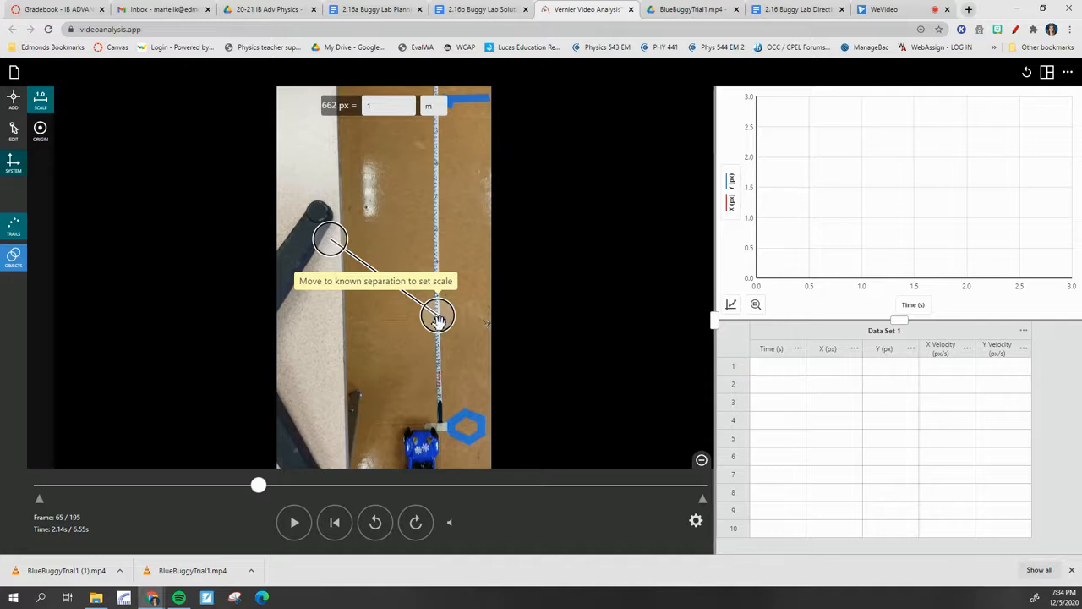
pyautogui.moveTo(440, 316); pyautogui.dragTo(438, 428)
pyautogui.moveTo(329, 237); pyautogui.dragTo(438, 100)
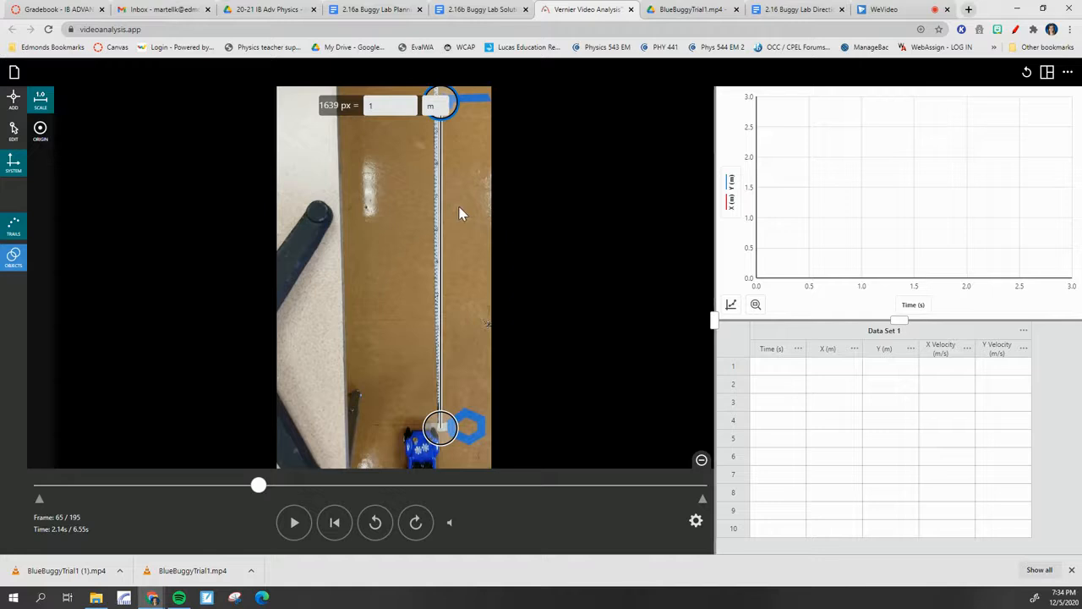
pyautogui.scroll(5, 459, 213)
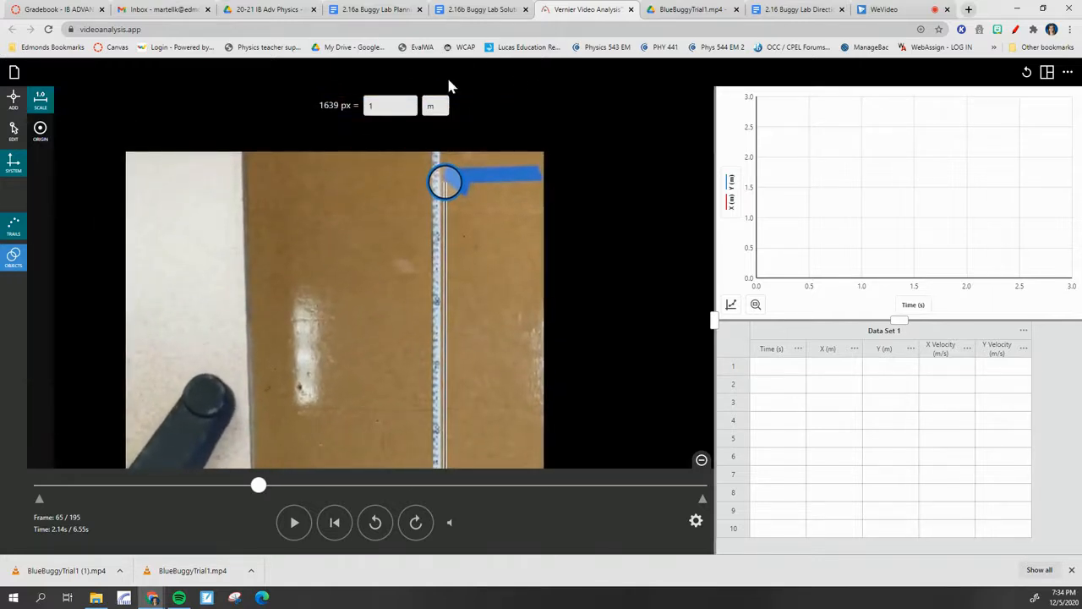
pyautogui.moveTo(446, 180); pyautogui.dragTo(437, 166)
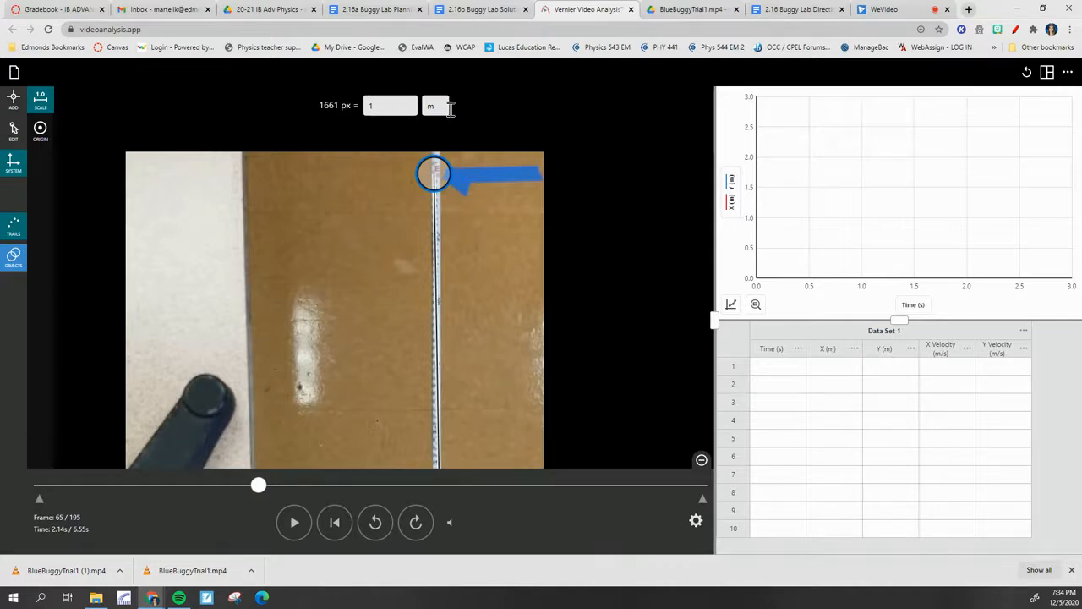
pyautogui.scroll(-5, 406, 210)
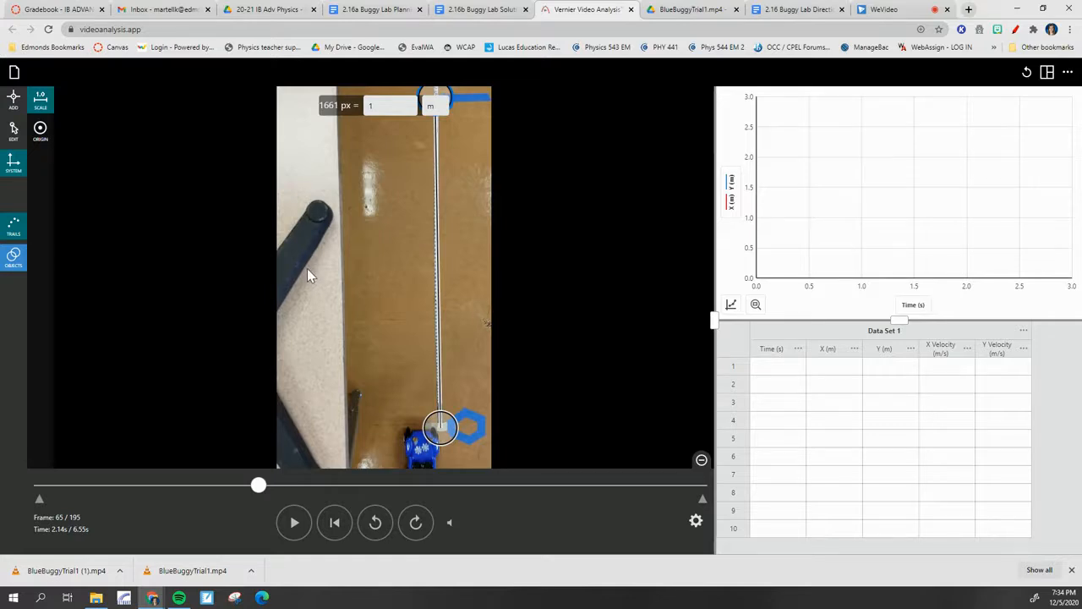
# Place the coordinate origin at the measuring stick's 0 mark and tilt the Y axis to run along the stick
pyautogui.click(40, 132)
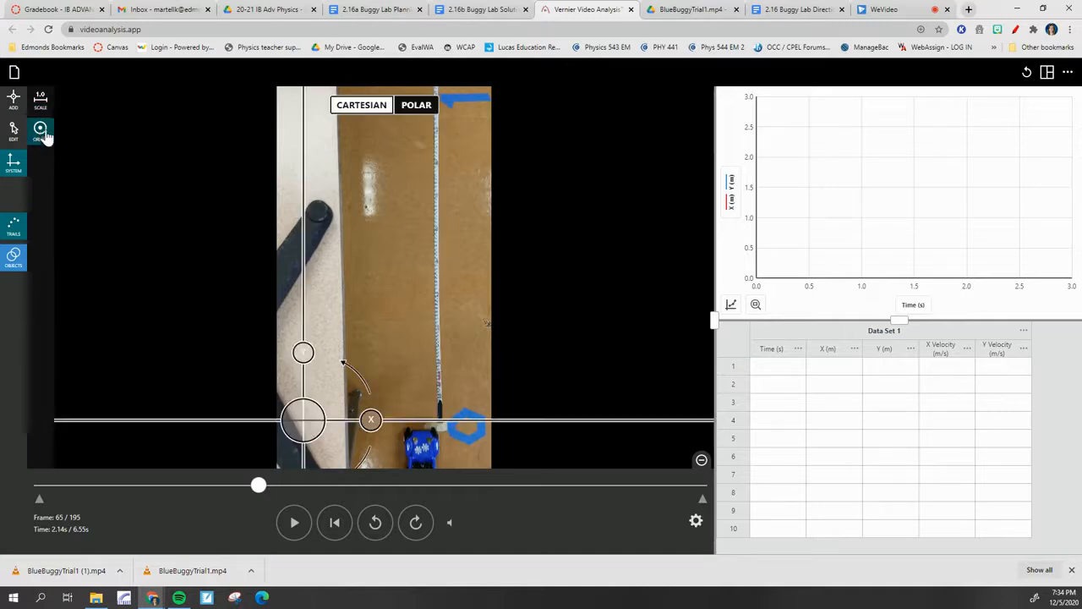
pyautogui.moveTo(296, 424); pyautogui.dragTo(432, 436)
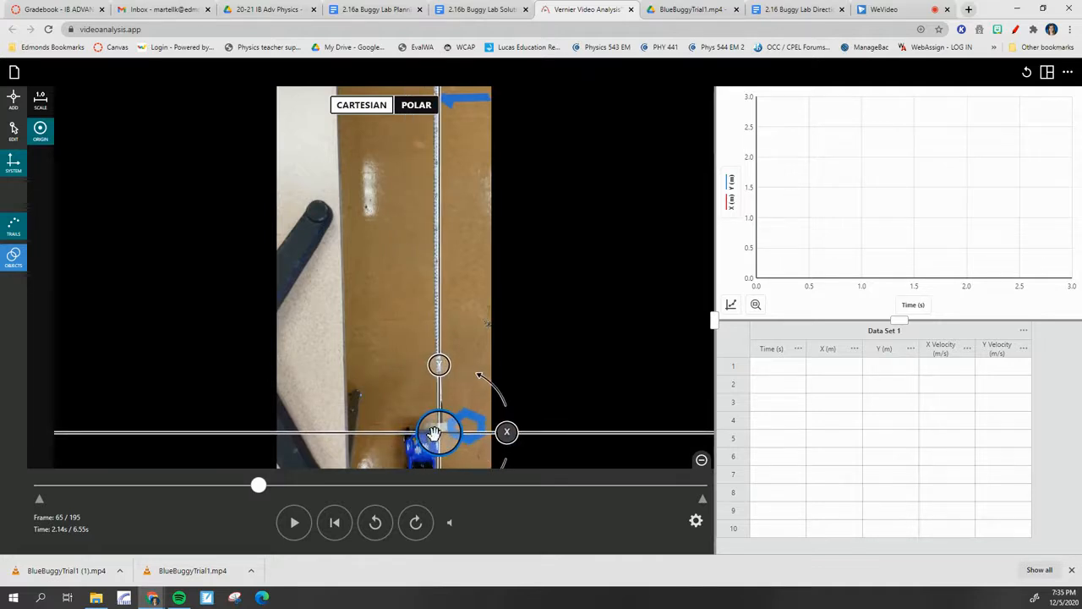
pyautogui.moveTo(437, 365); pyautogui.dragTo(437, 369)
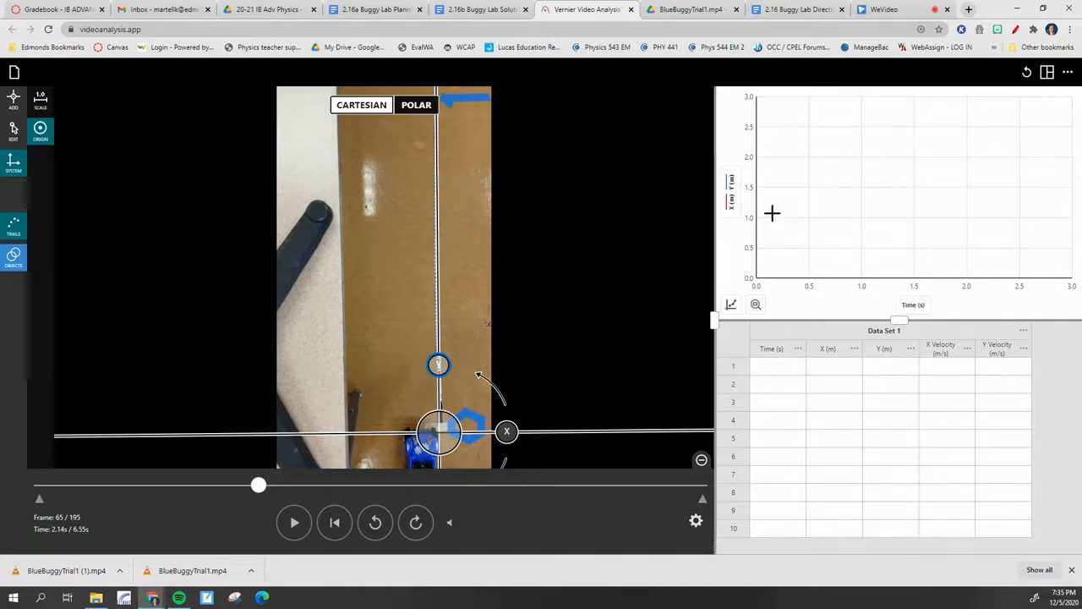
# Step the video back and forth frame by frame around the 0 mark and stop at frame 64
pyautogui.click(418, 524)
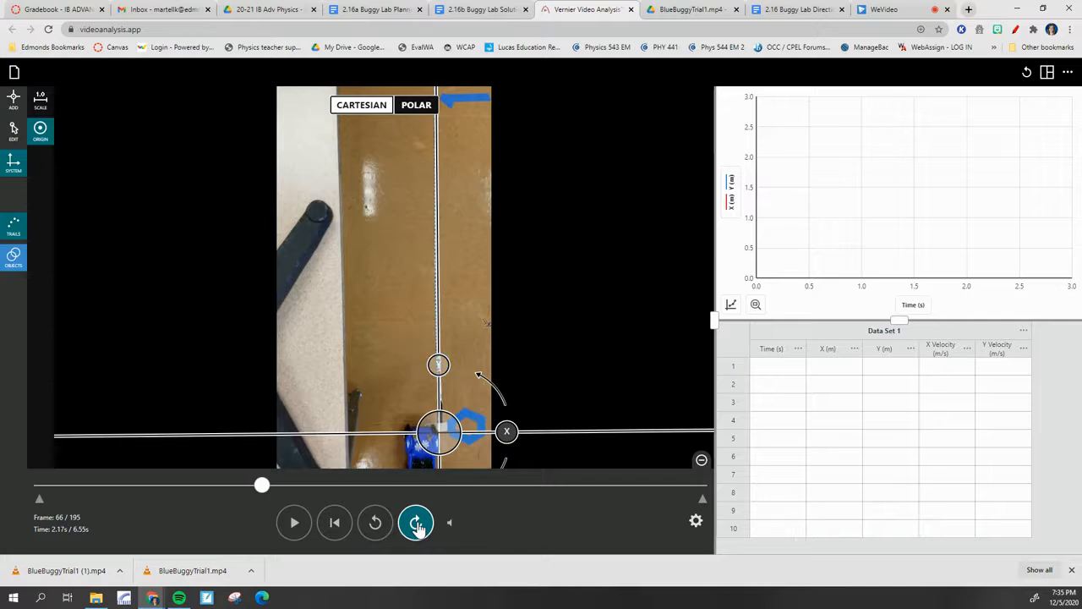
pyautogui.click(418, 524)
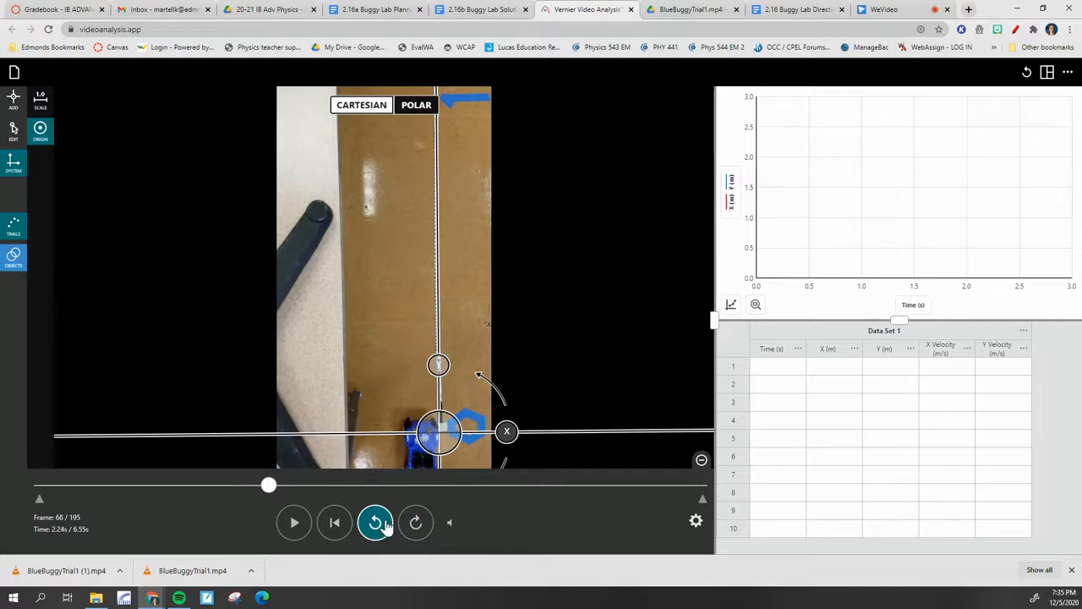
pyautogui.click(382, 525)
pyautogui.click(417, 525)
pyautogui.click(376, 524)
pyautogui.click(375, 524)
pyautogui.click(376, 525)
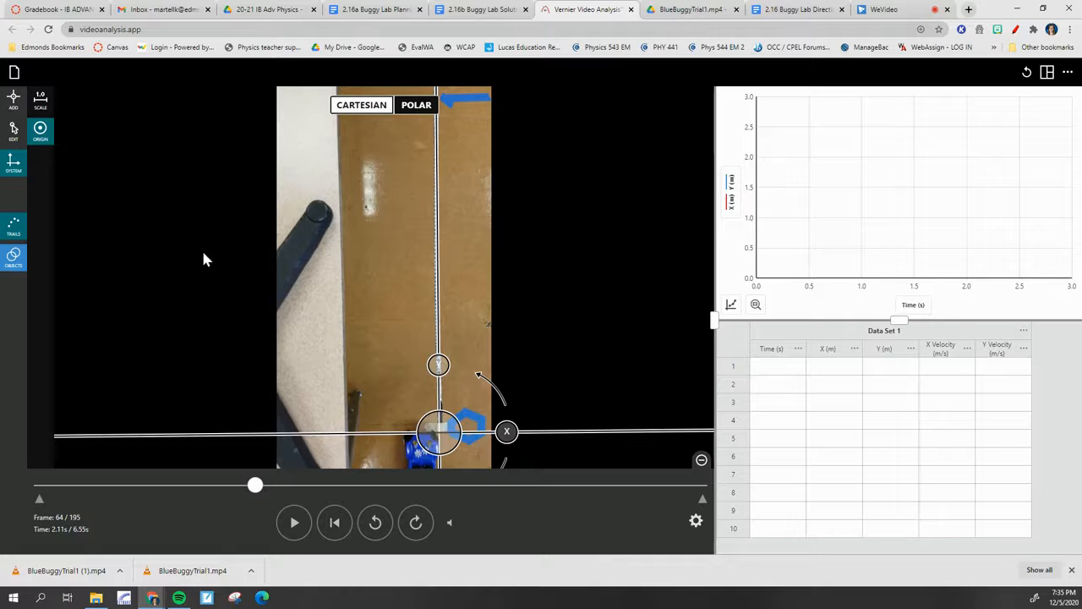
# Add tracking points at the blue buggy's front corner nearest the measuring stick in frames 64 to 71
pyautogui.click(13, 98)
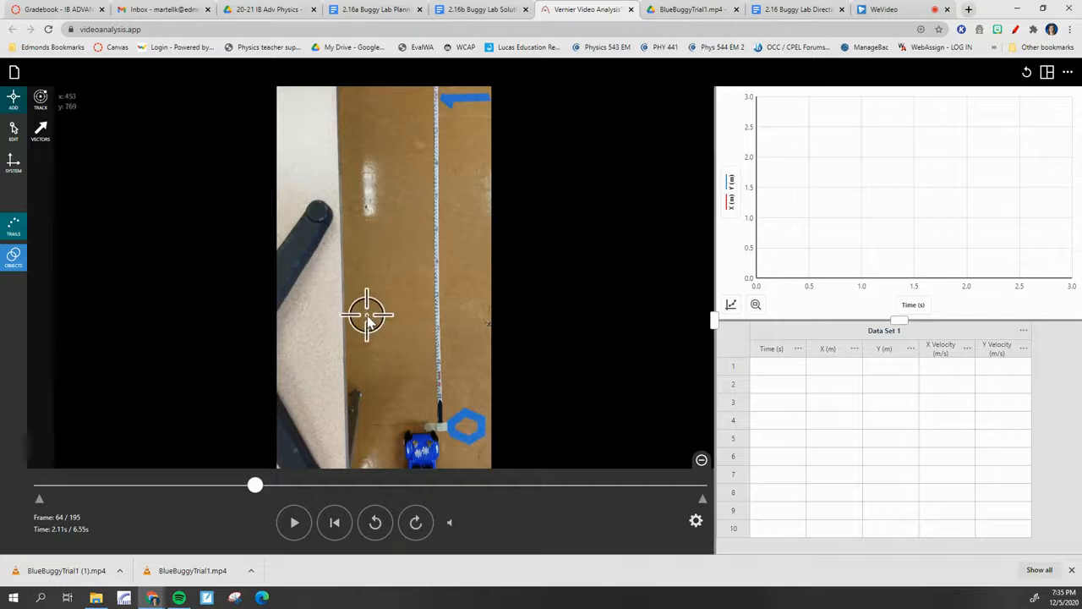
pyautogui.click(433, 433)
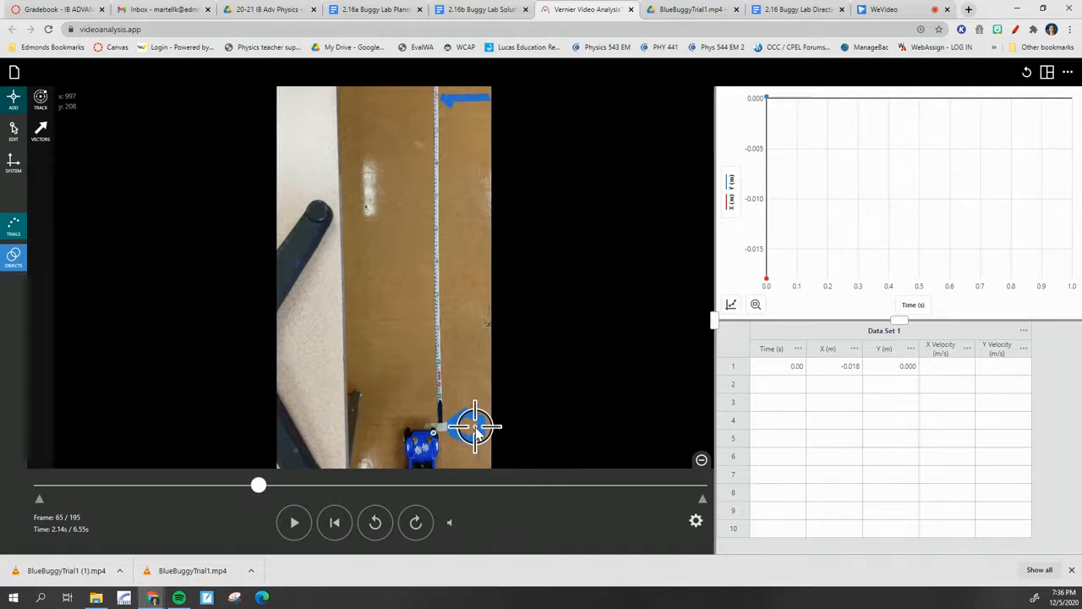
pyautogui.scroll(3, 478, 431)
pyautogui.scroll(1, 507, 419)
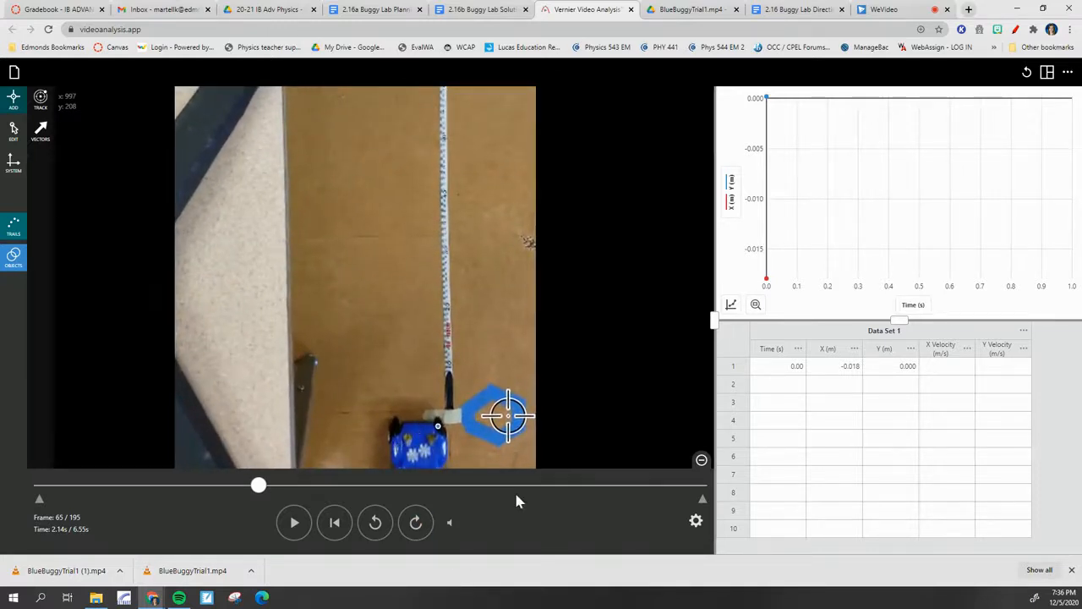
pyautogui.click(436, 406)
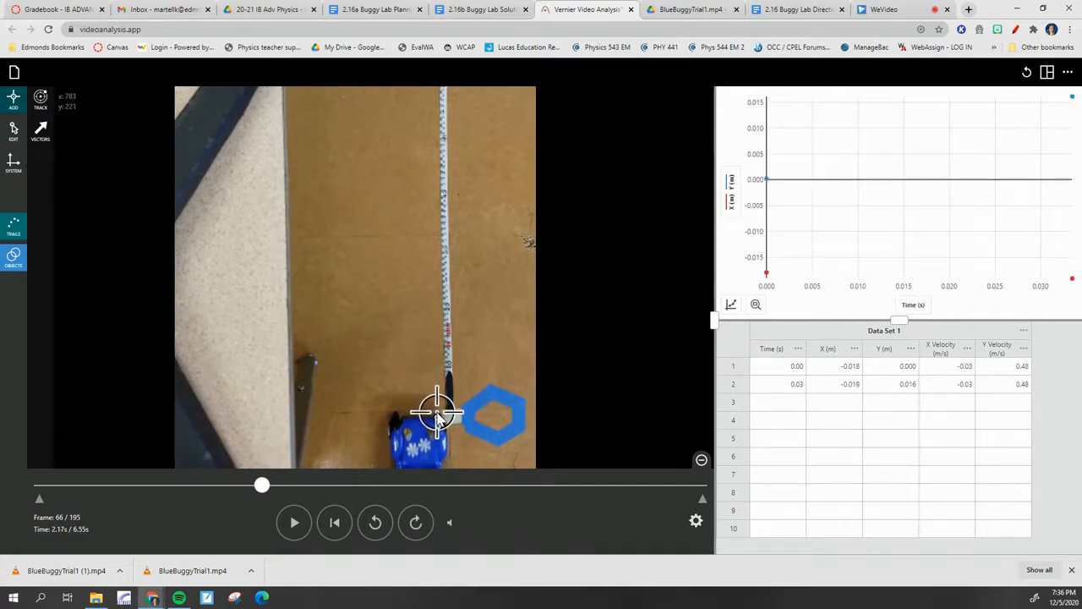
pyautogui.click(437, 412)
pyautogui.click(437, 407)
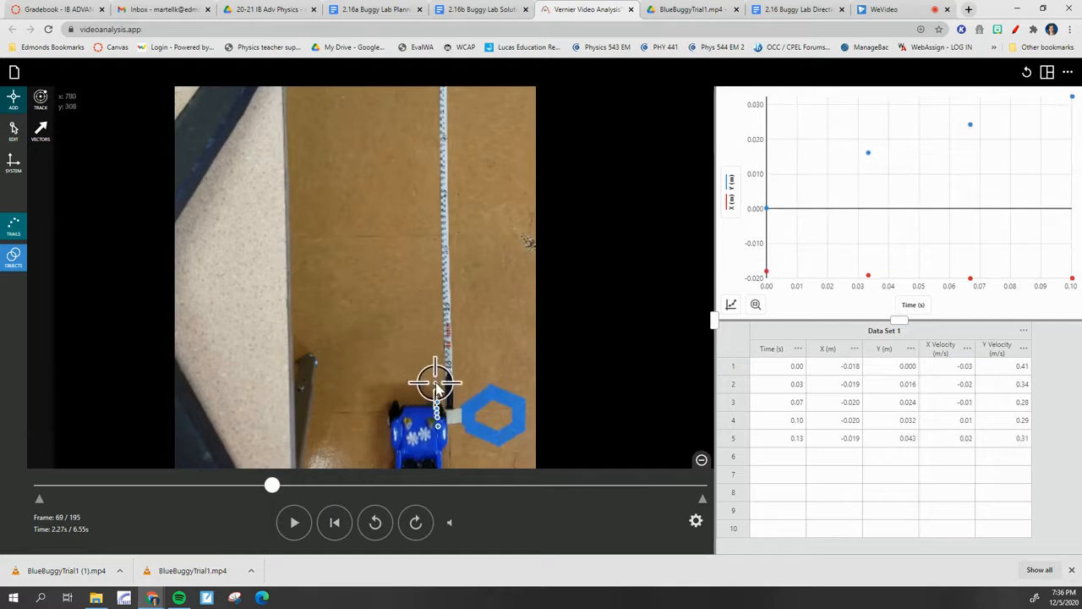
pyautogui.click(438, 404)
pyautogui.click(438, 401)
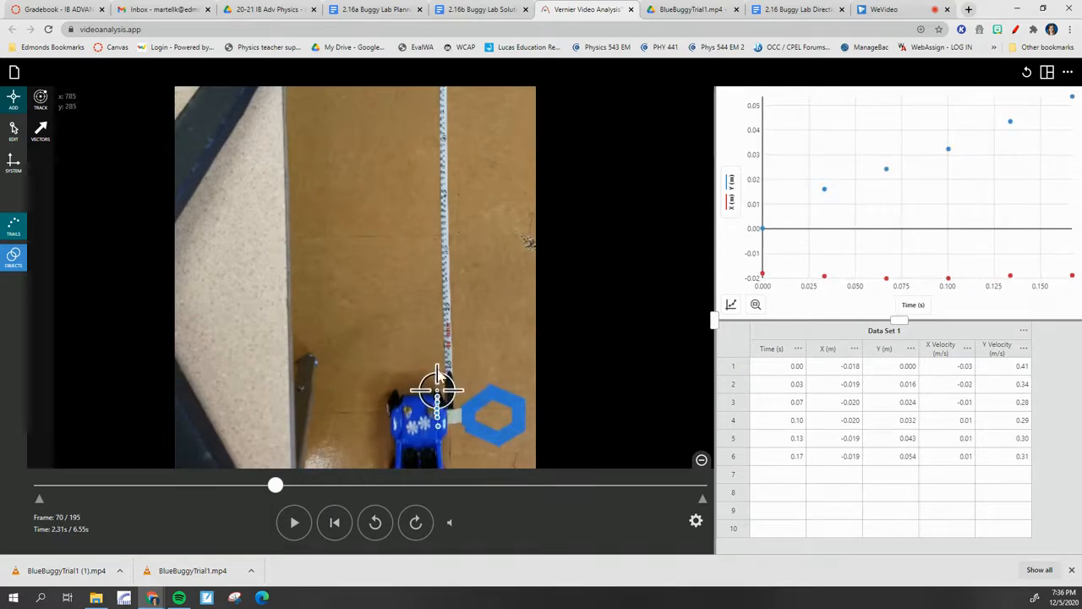
pyautogui.click(439, 394)
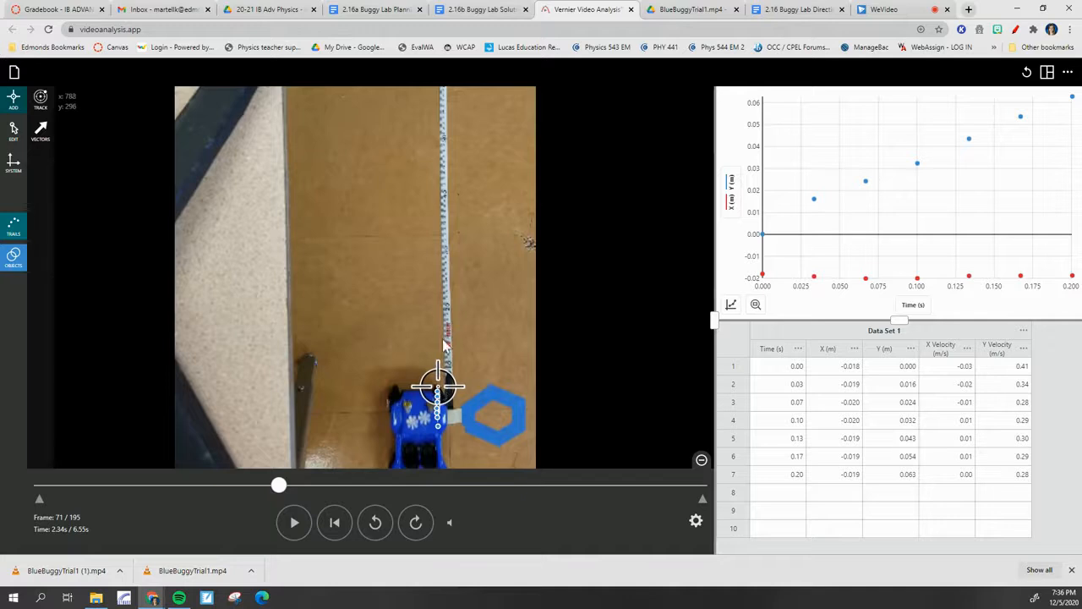
pyautogui.click(438, 390)
# Try editing the last tracking point on the buggy, then resume adding points
pyautogui.click(13, 131)
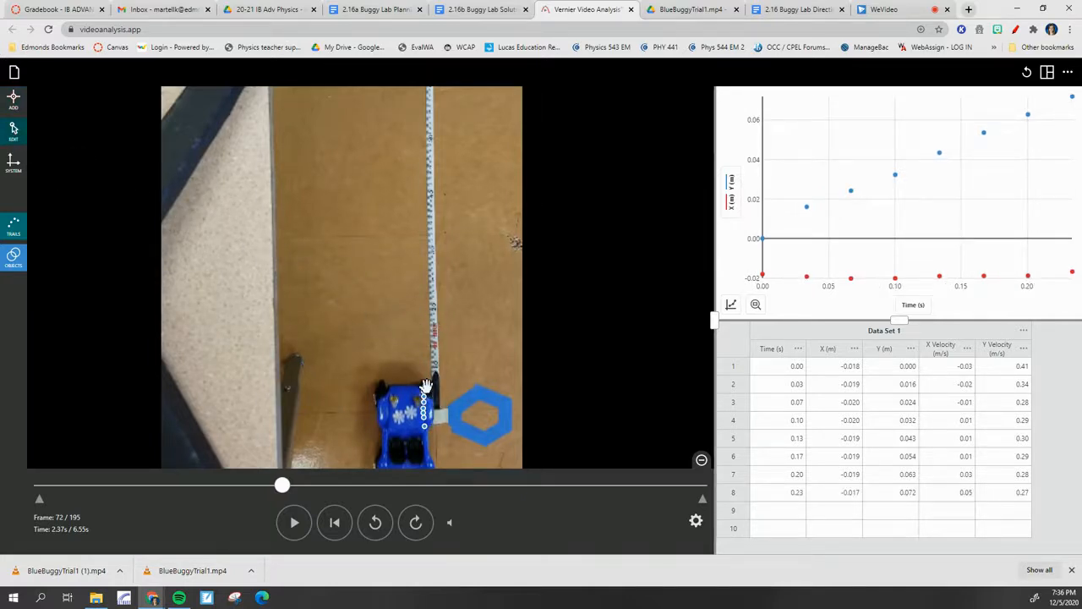
pyautogui.click(426, 387)
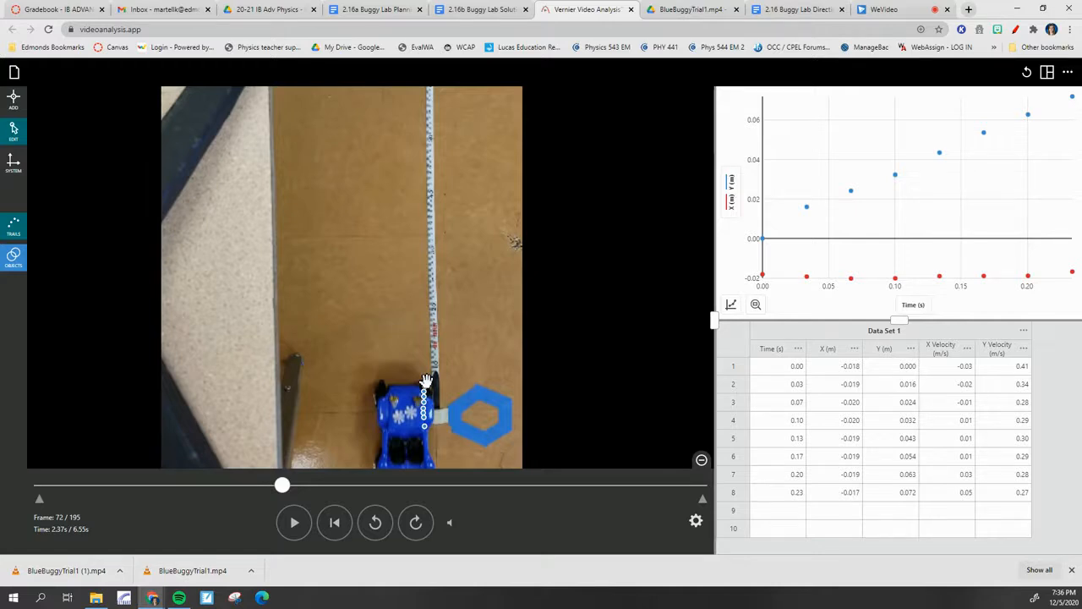
pyautogui.click(13, 100)
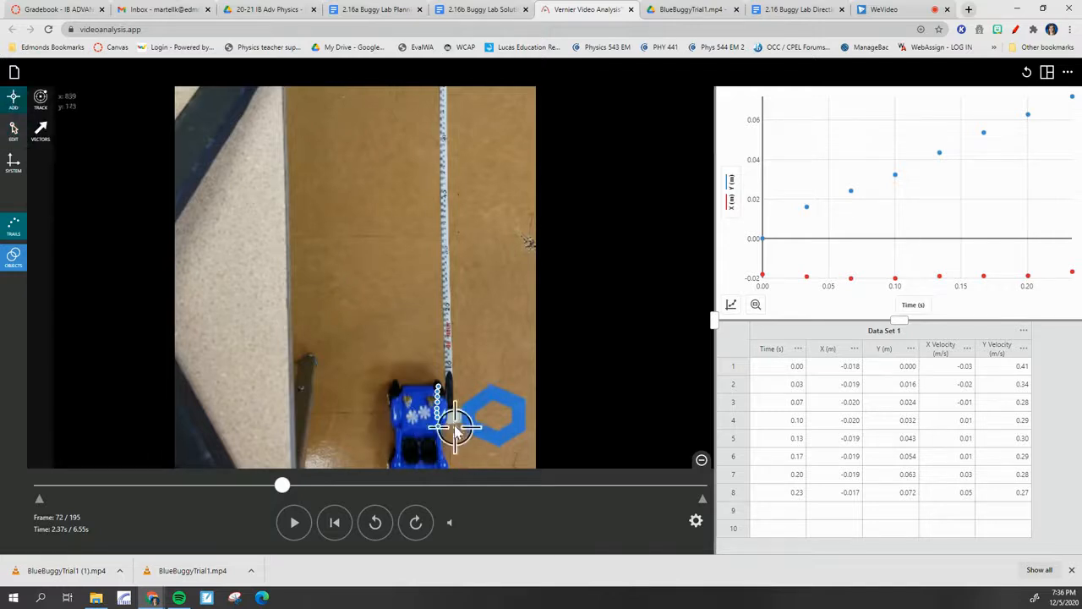
# Continue adding tracking points at the blue buggy's front corner nearest the measuring stick in frames 72 to 83
pyautogui.click(438, 376)
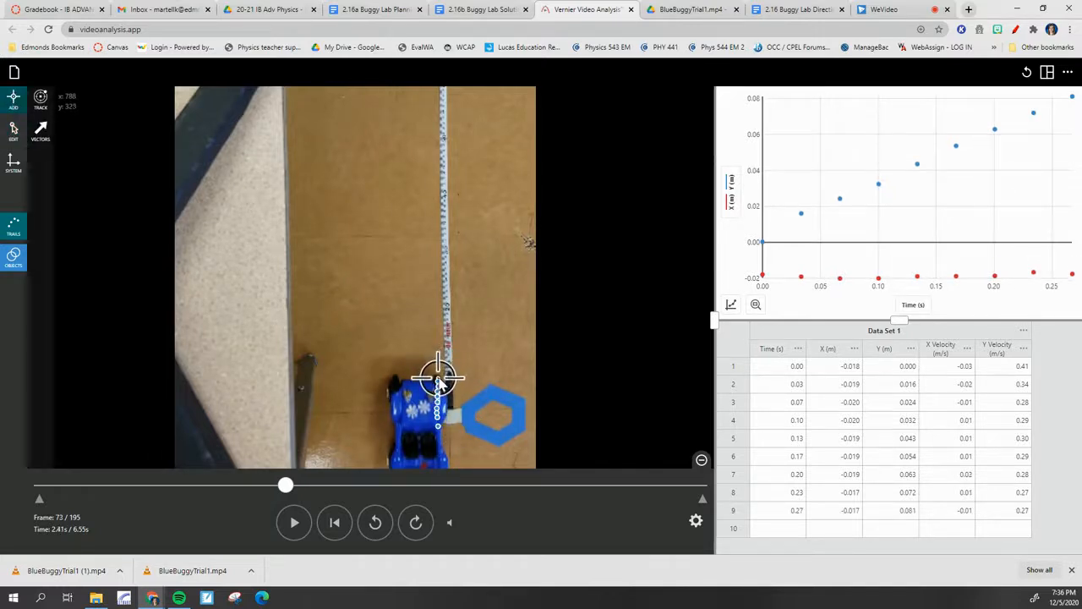
pyautogui.click(438, 376)
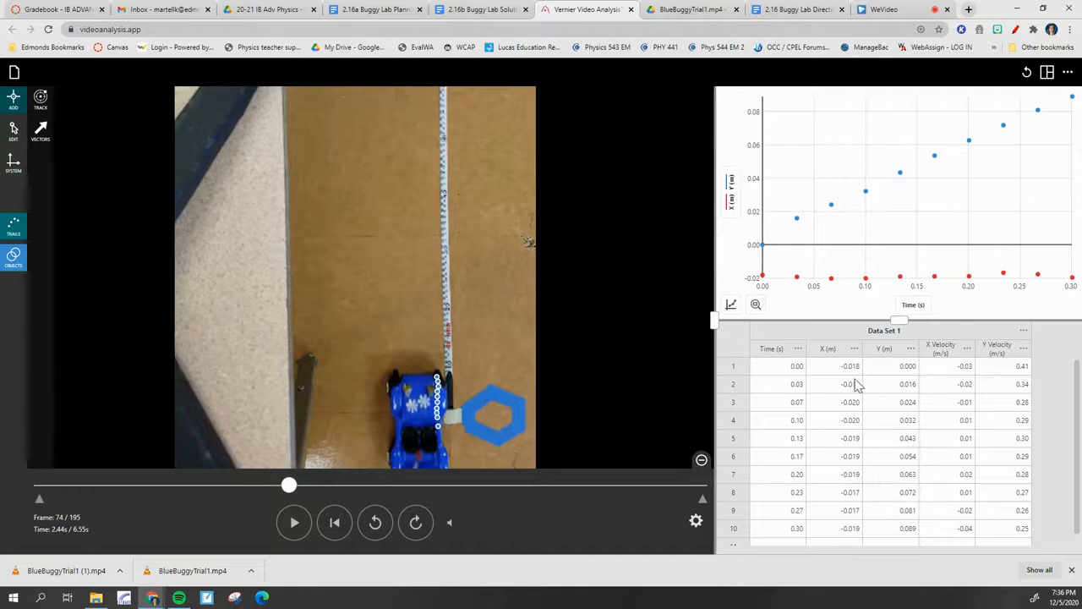
pyautogui.click(435, 367)
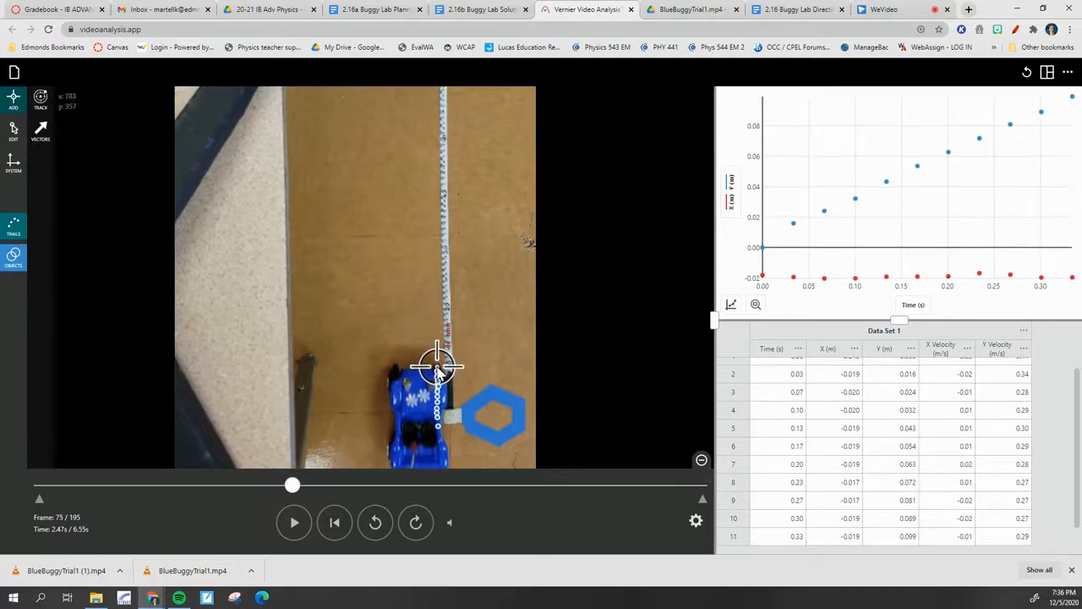
pyautogui.click(437, 361)
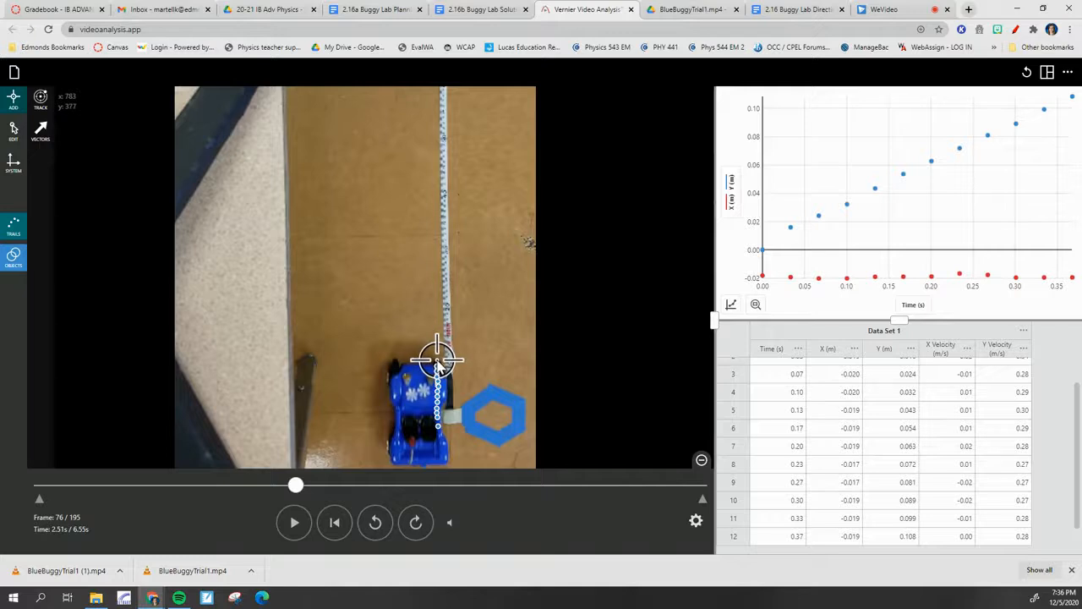
pyautogui.click(436, 361)
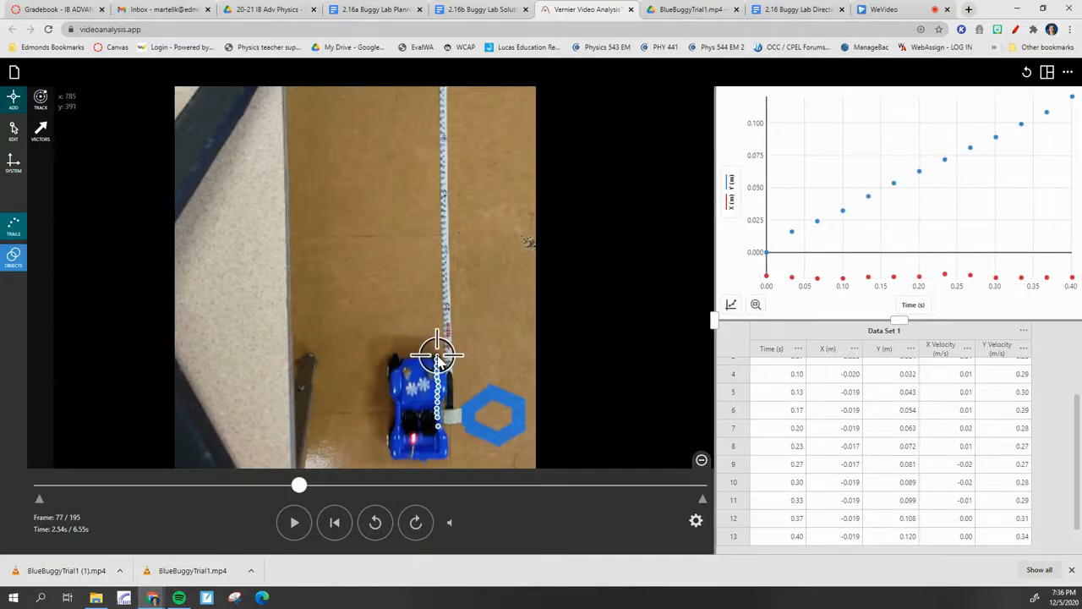
pyautogui.click(438, 359)
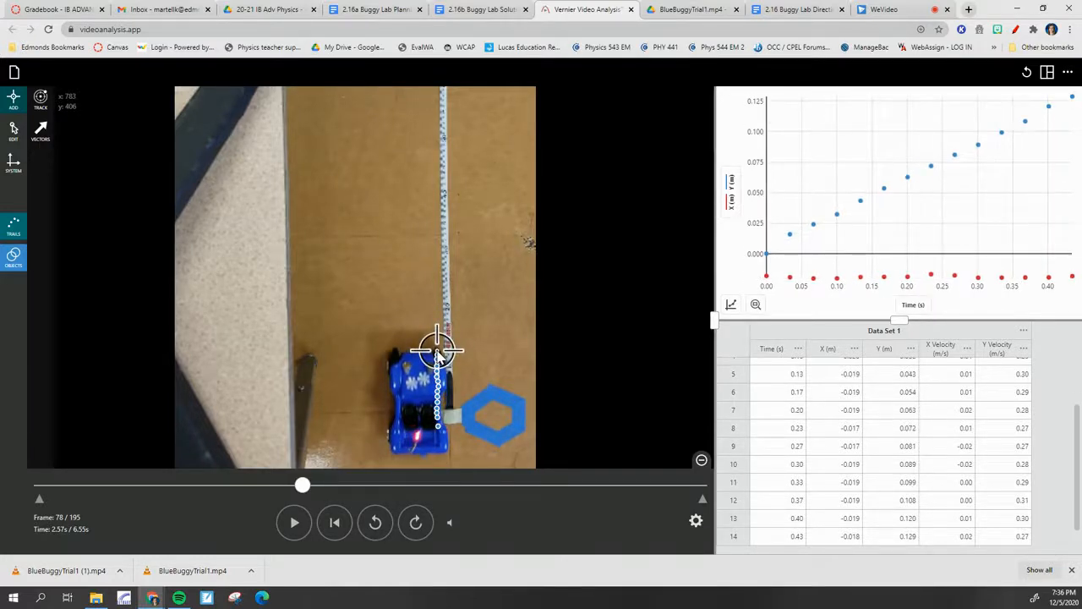
pyautogui.click(439, 339)
pyautogui.click(438, 342)
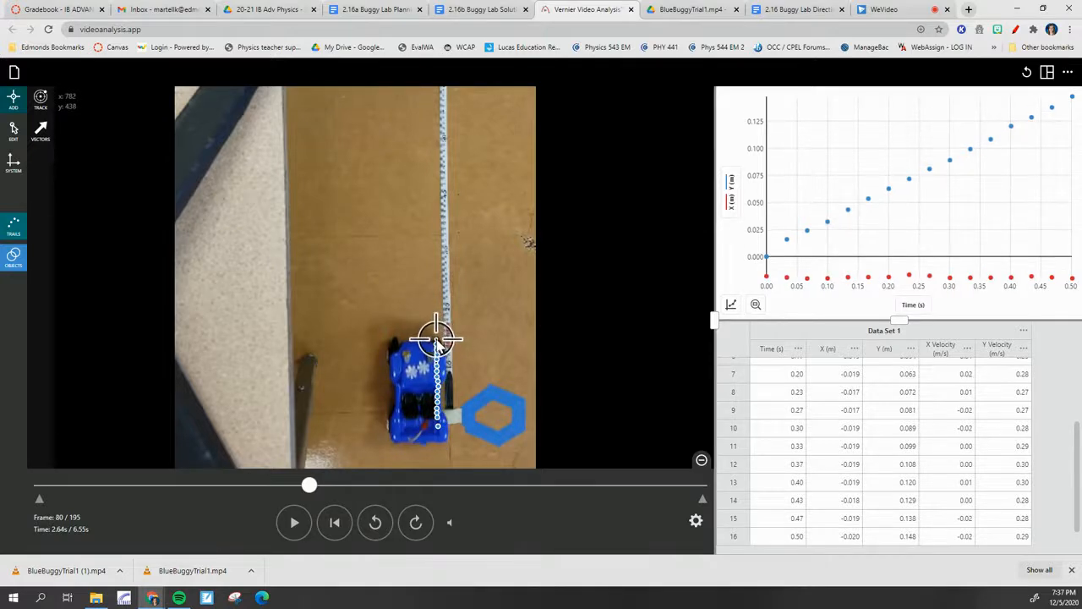
pyautogui.click(437, 338)
pyautogui.click(435, 333)
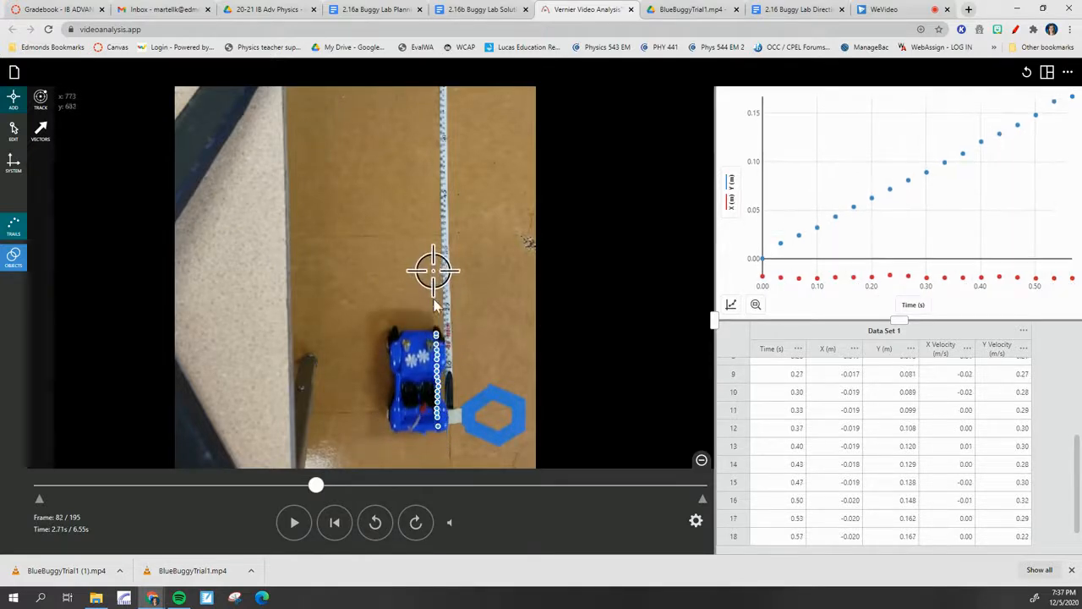
pyautogui.click(436, 328)
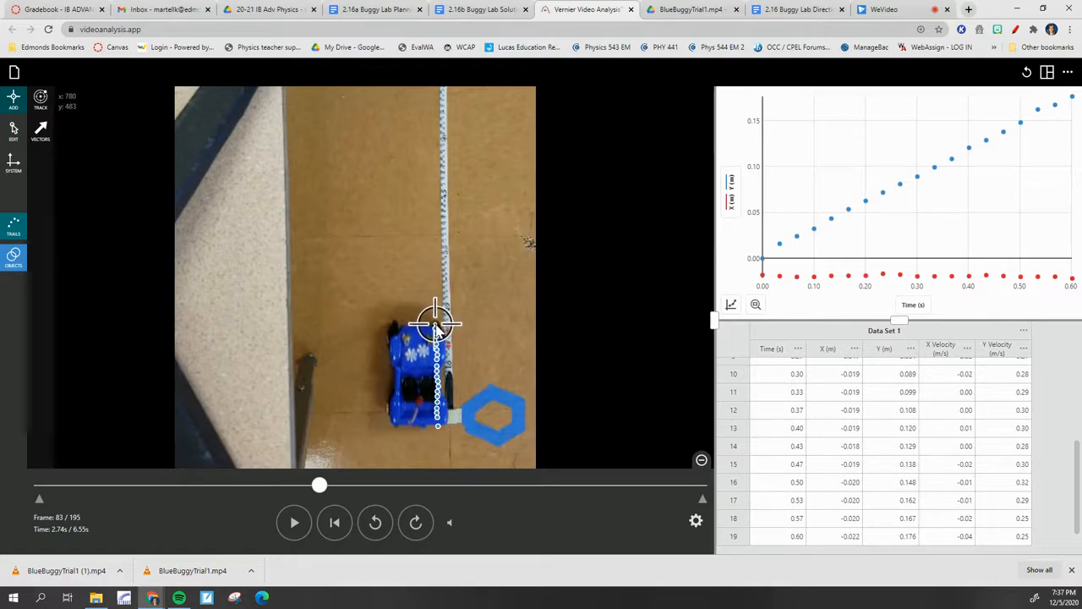
pyautogui.click(436, 322)
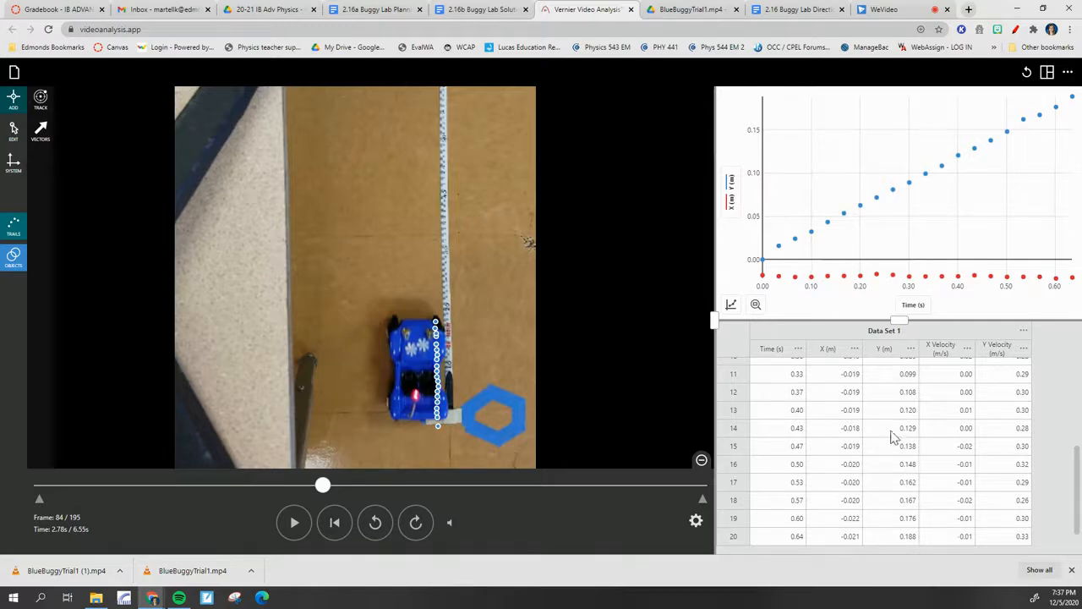
# Examine the data table from start to end, highlighting the Time column and the Y column in turn
pyautogui.scroll(3, 890, 448)
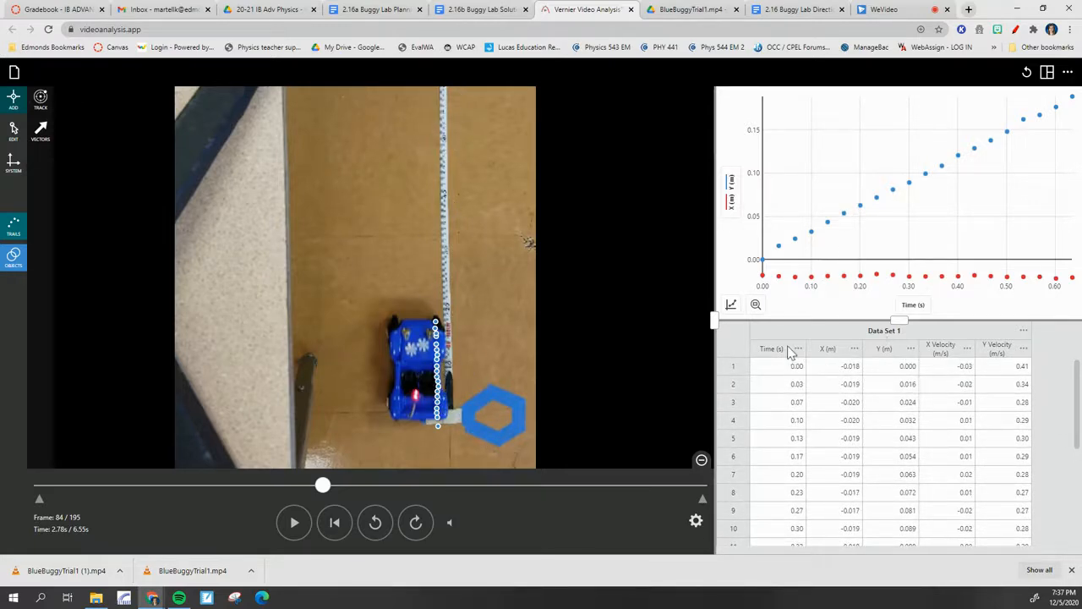
pyautogui.scroll(-1, 795, 477)
pyautogui.scroll(2, 793, 480)
pyautogui.click(774, 352)
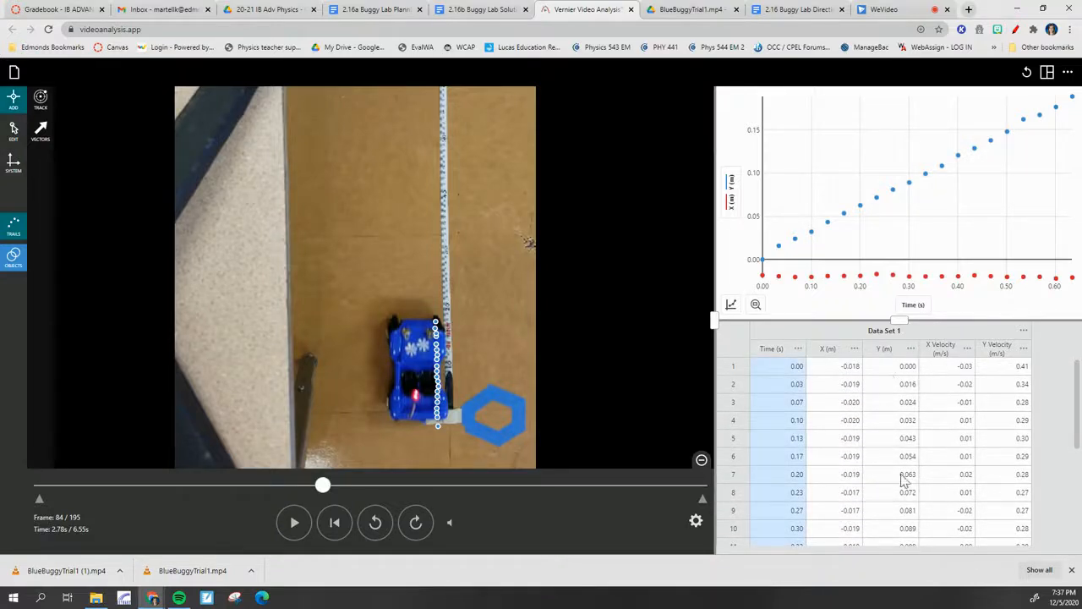
pyautogui.click(885, 351)
pyautogui.scroll(-2, 903, 398)
pyautogui.scroll(2, 905, 400)
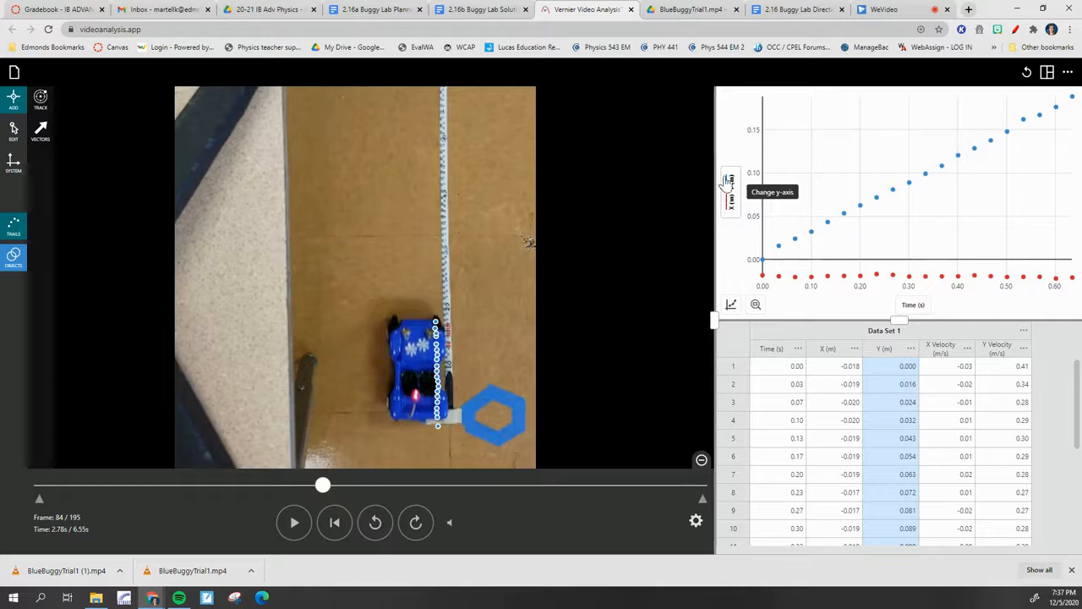
# Remove X (m) from the graph's y-axis so that only Y (m) is plotted against time
pyautogui.click(730, 201)
pyautogui.click(763, 152)
pyautogui.click(764, 153)
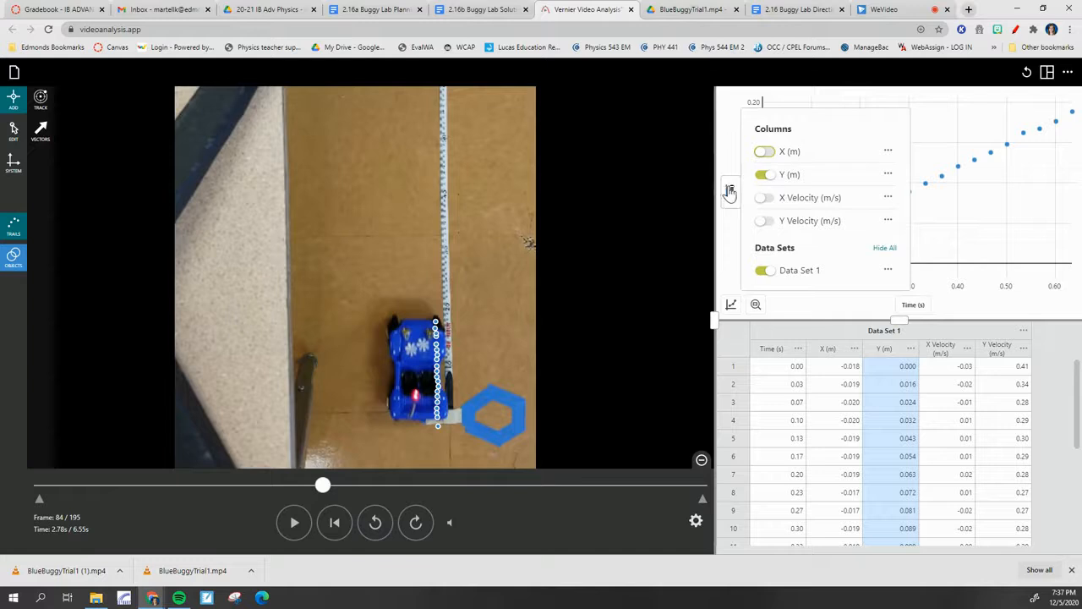
pyautogui.click(731, 193)
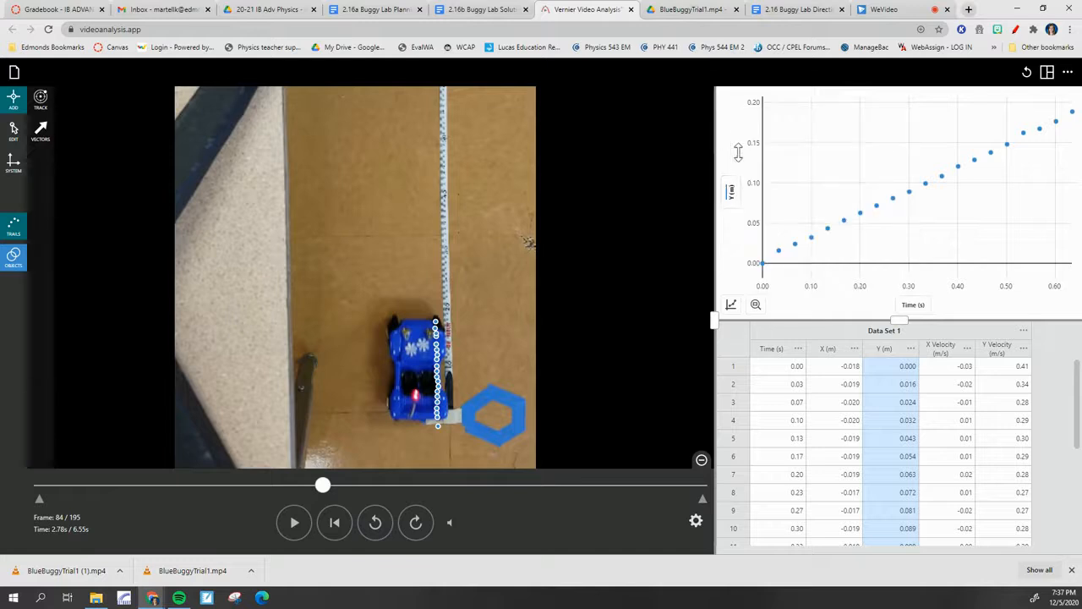
# Hide the video and the data table so that only the graph is displayed
pyautogui.click(1047, 74)
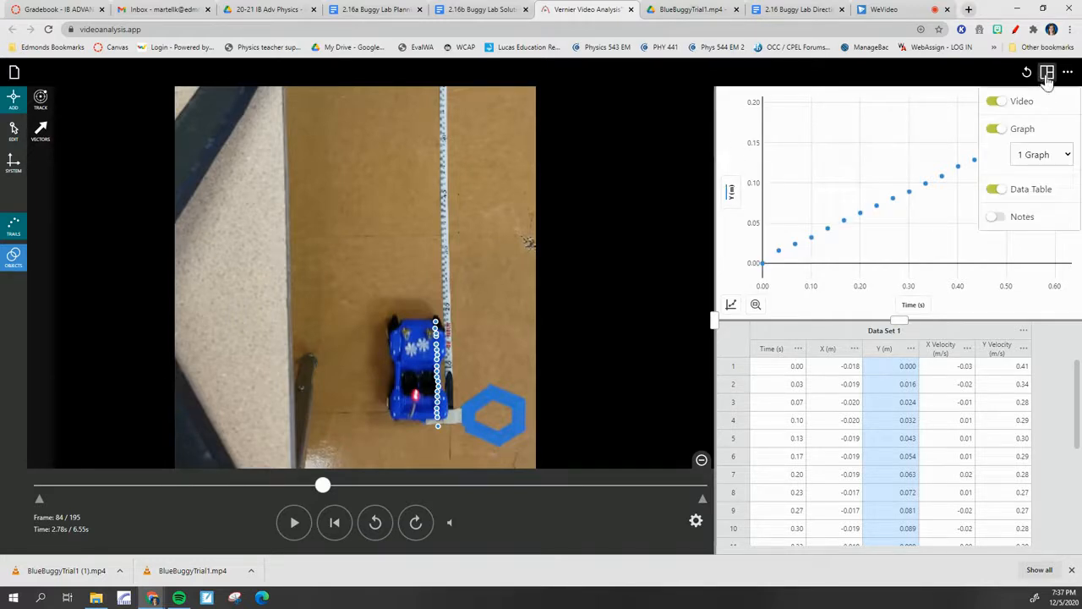
pyautogui.click(995, 102)
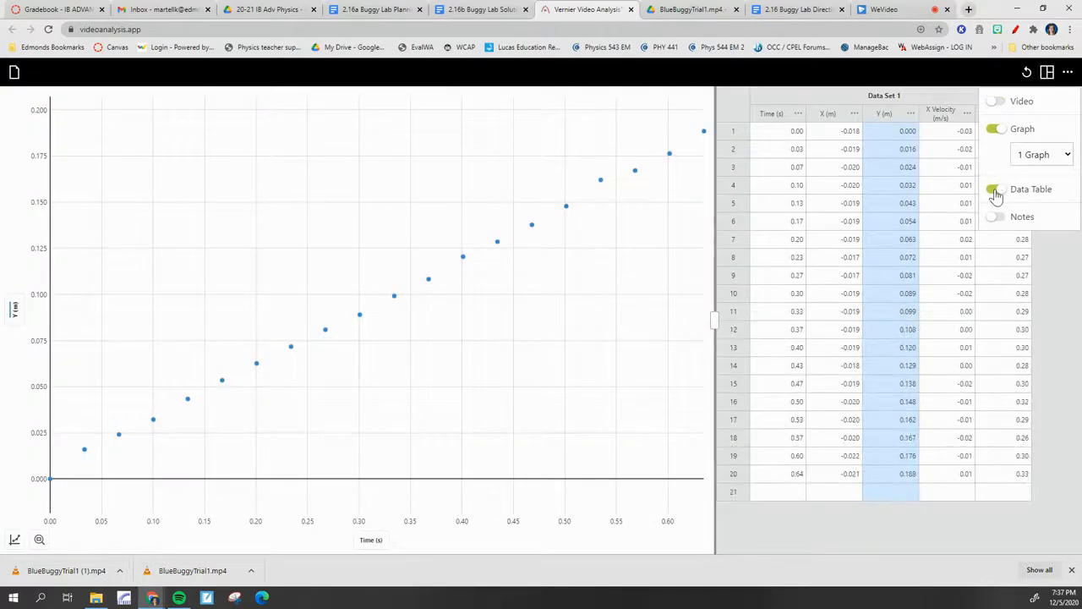
pyautogui.click(995, 191)
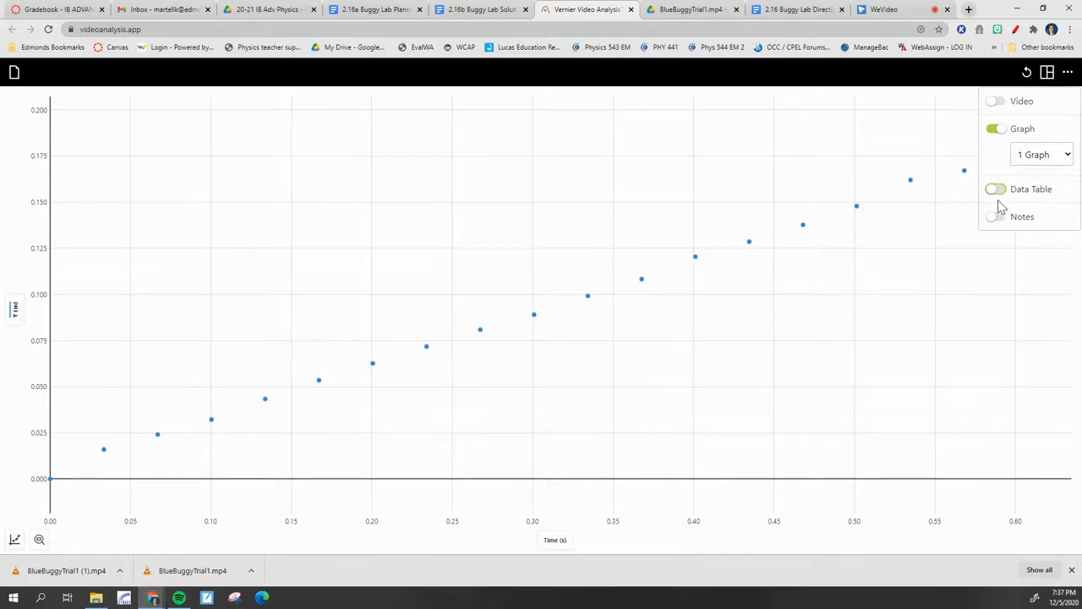
# Try other layouts: the data table with the graph, the table alone, the table with the video, and the video alone
pyautogui.click(998, 191)
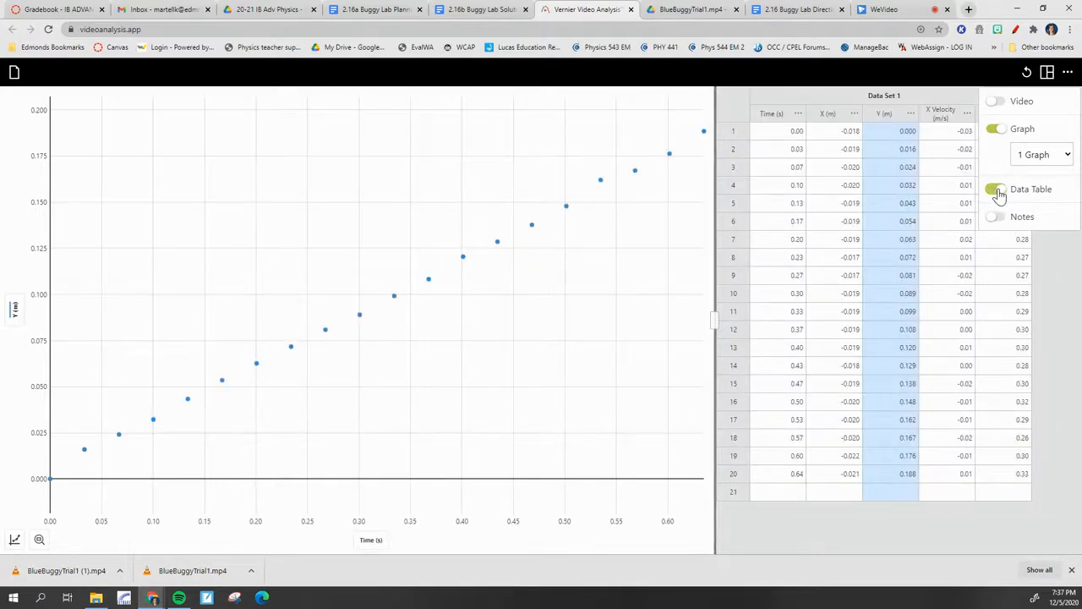
pyautogui.click(994, 130)
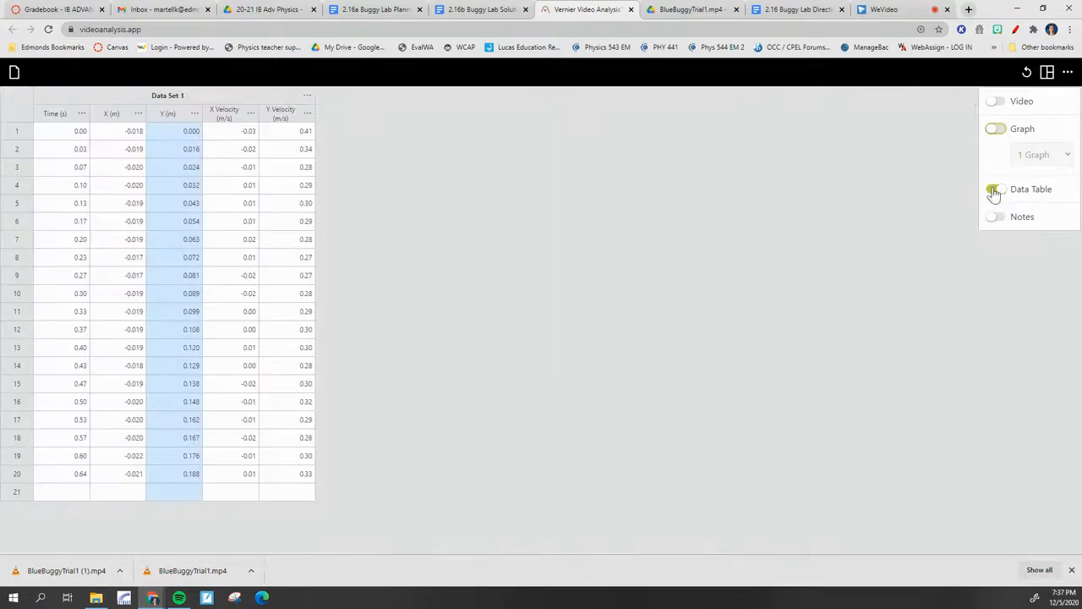
pyautogui.click(998, 103)
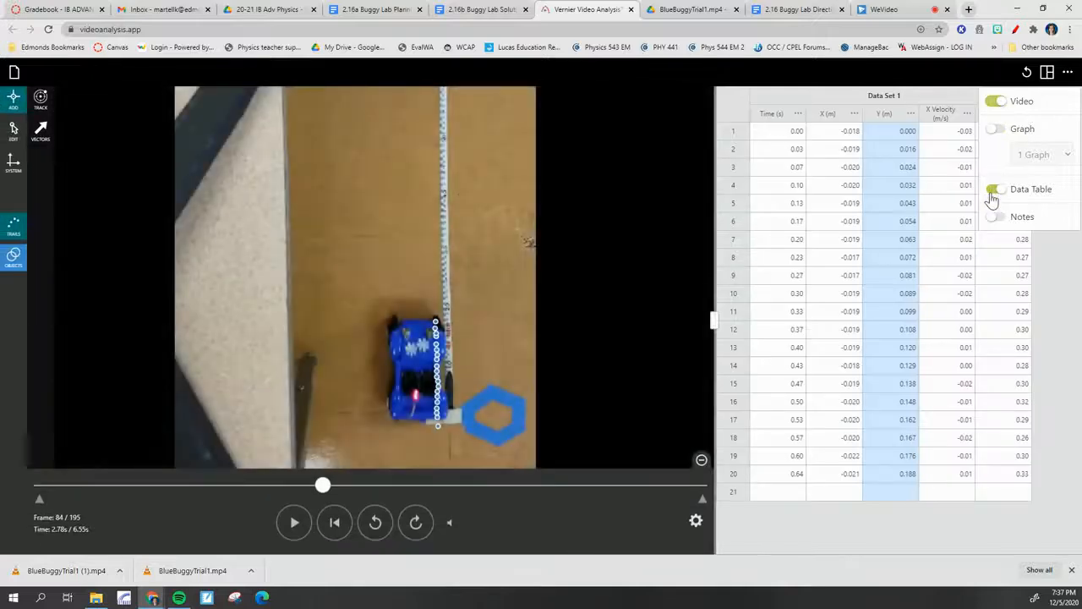
pyautogui.click(995, 190)
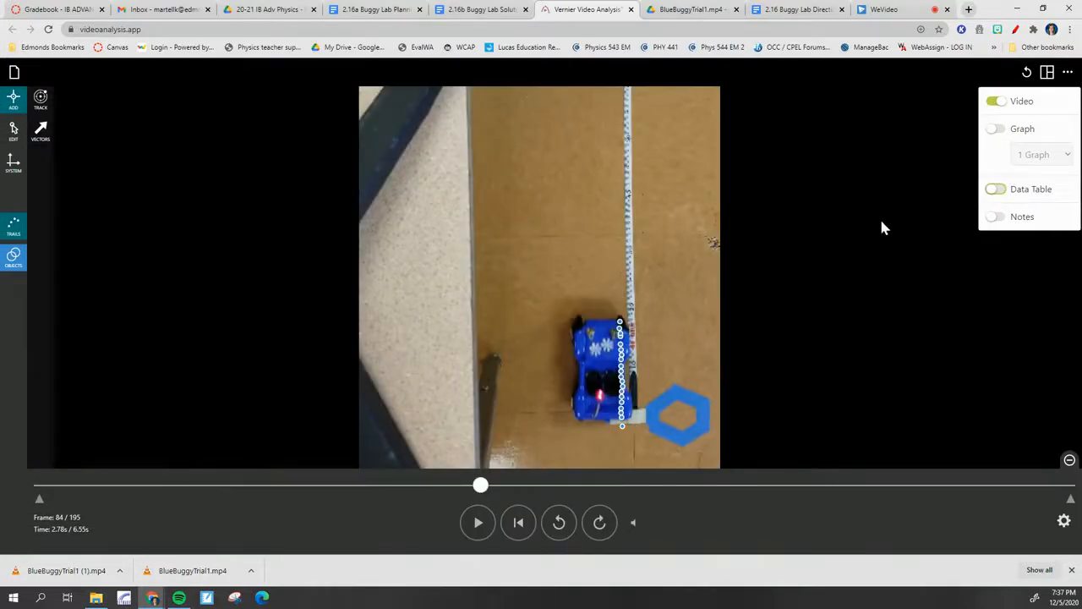
# Show the graph again and hide the video, returning to the graph-only layout
pyautogui.click(1047, 73)
pyautogui.click(1047, 73)
pyautogui.click(997, 129)
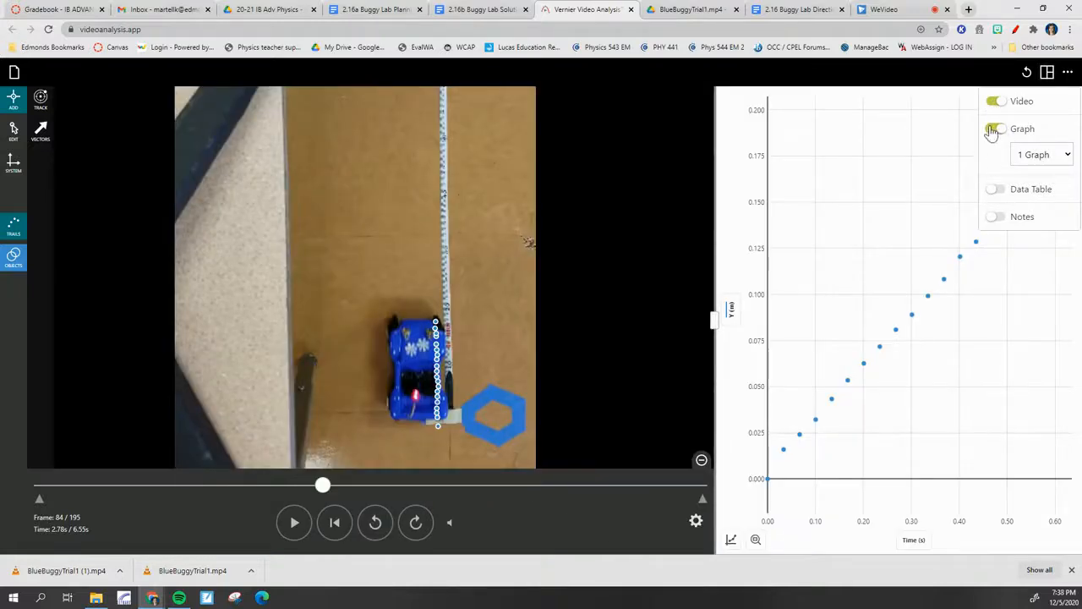
pyautogui.click(993, 103)
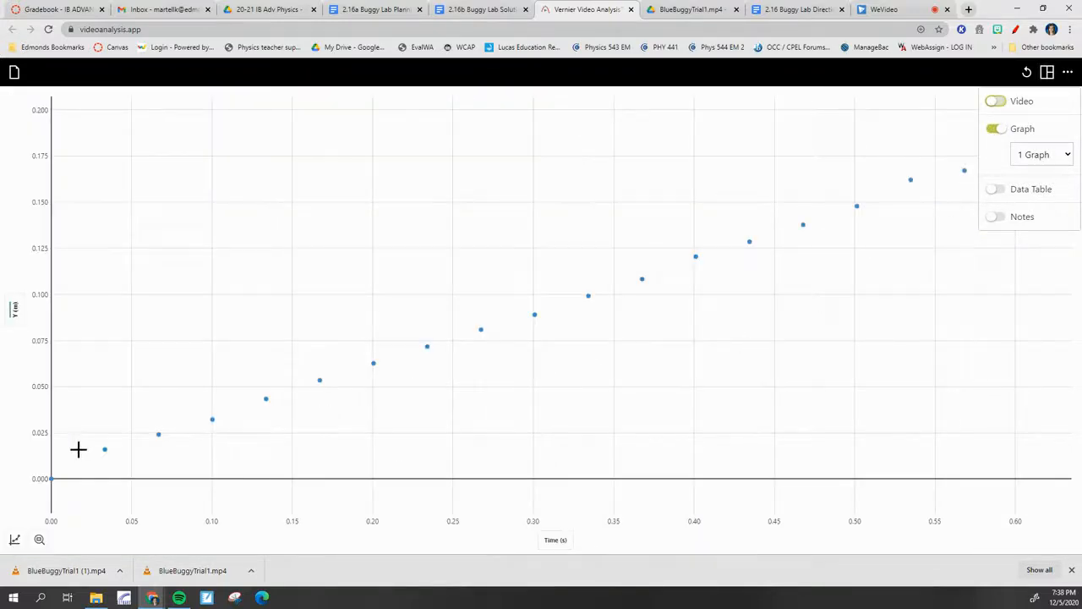
pyautogui.click(1047, 72)
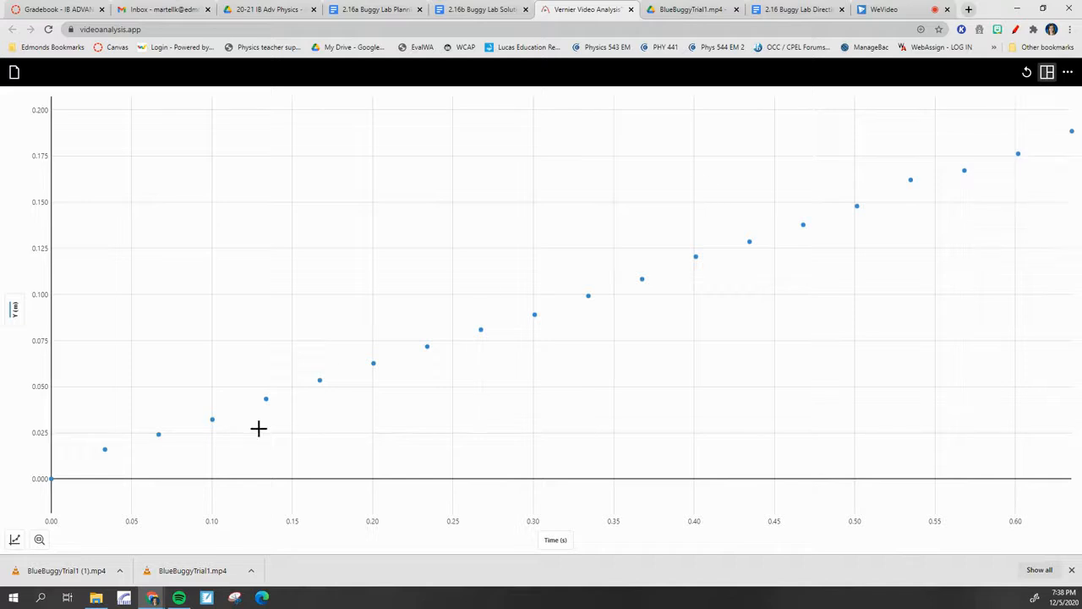
# Apply a linear curve fit to the whole Y position versus time graph, and reopen the curve fit options
pyautogui.click(15, 541)
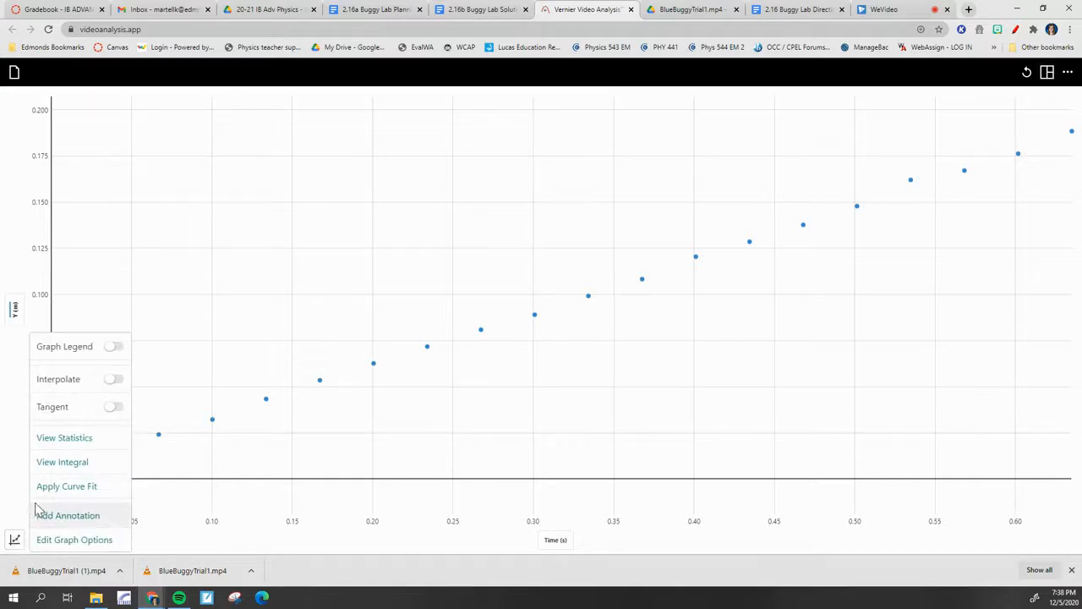
pyautogui.click(68, 486)
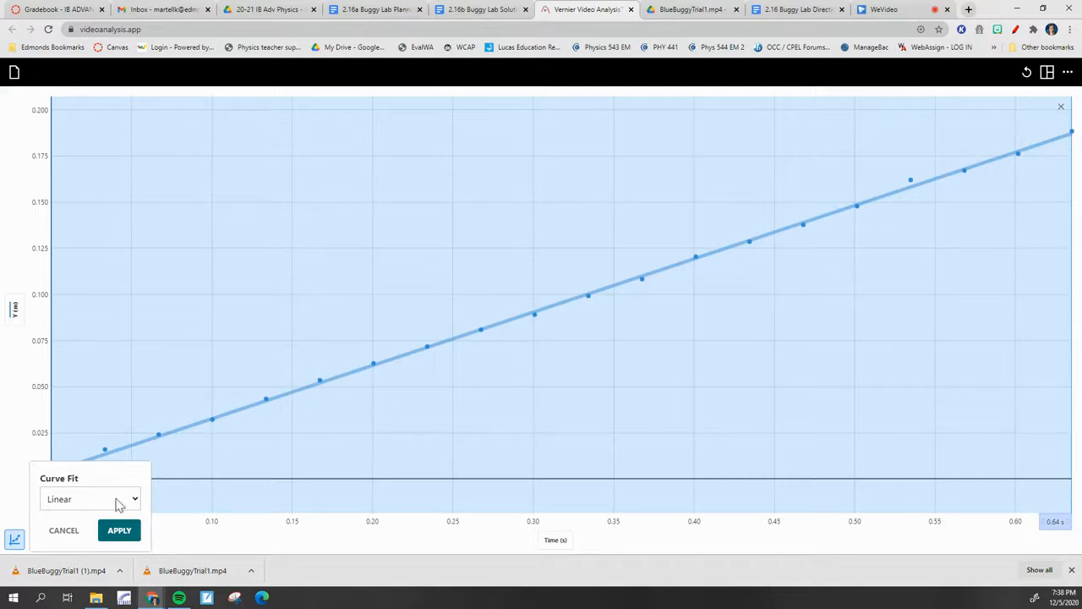
pyautogui.click(119, 531)
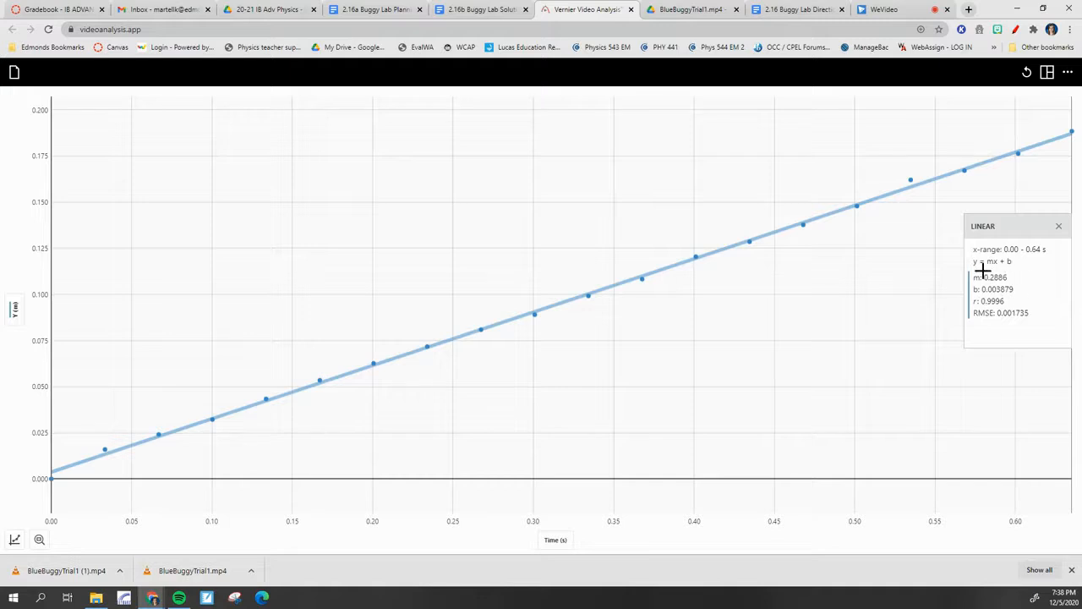
pyautogui.click(14, 543)
pyautogui.click(61, 488)
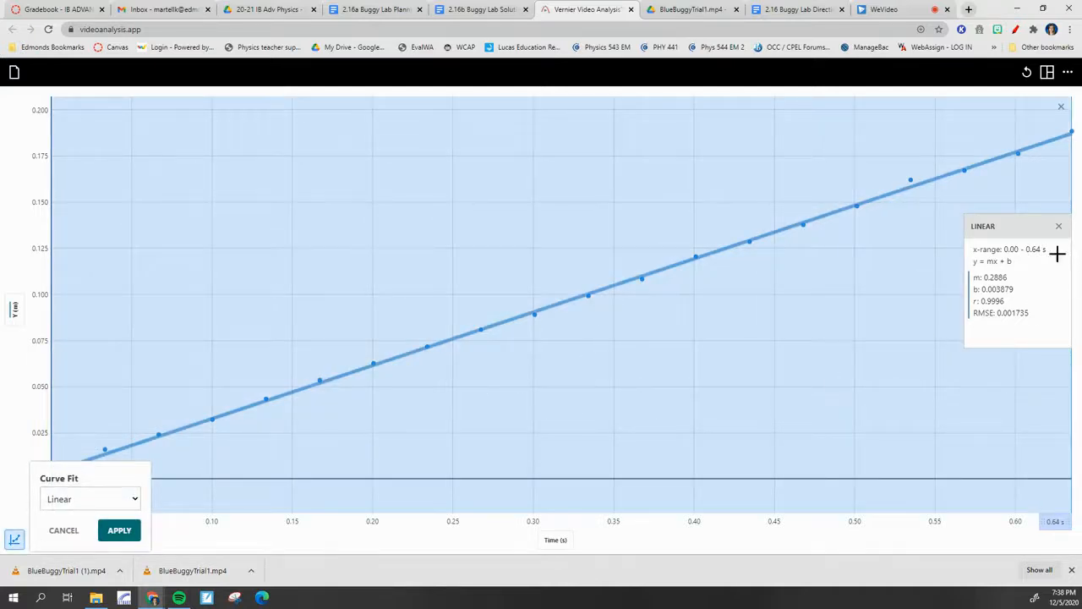
# Show the data table beside the fitted graph and highlight its Y and Time columns in turn, ending on Time
pyautogui.click(1047, 73)
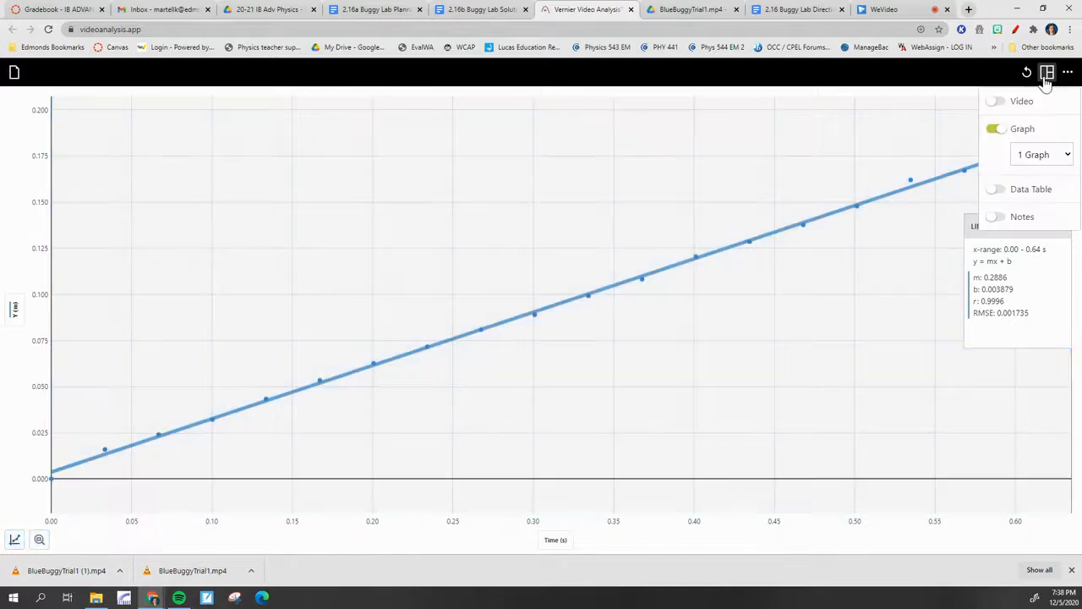
pyautogui.click(997, 189)
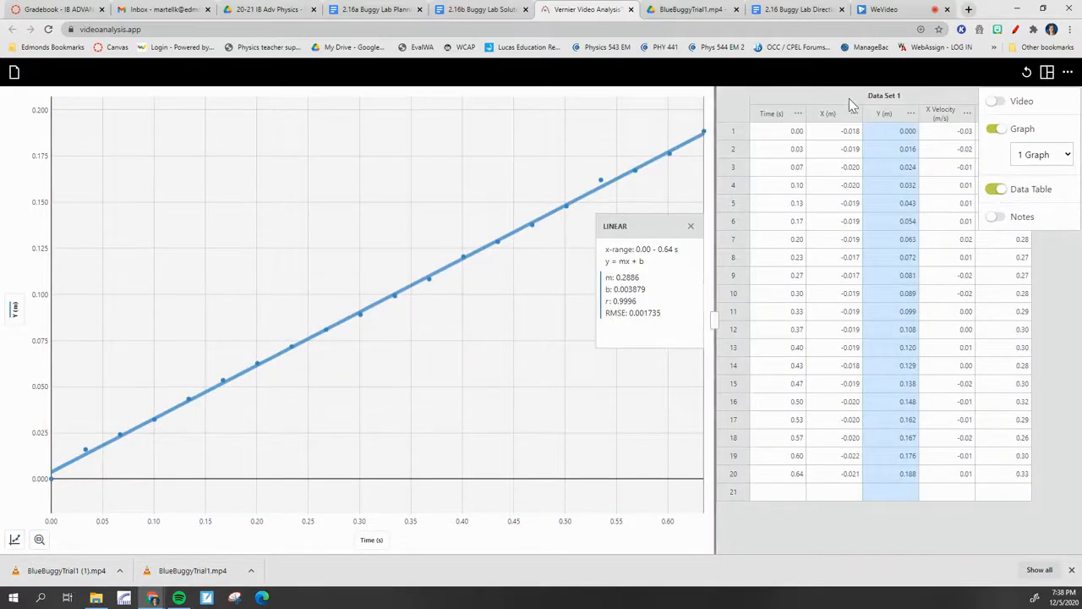
pyautogui.click(887, 116)
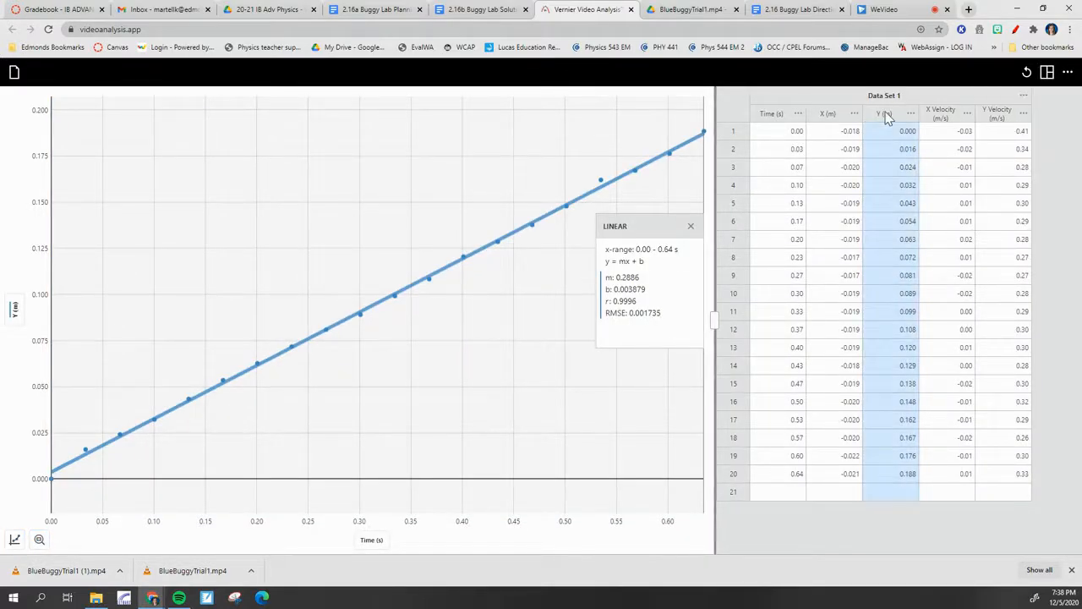
pyautogui.click(773, 117)
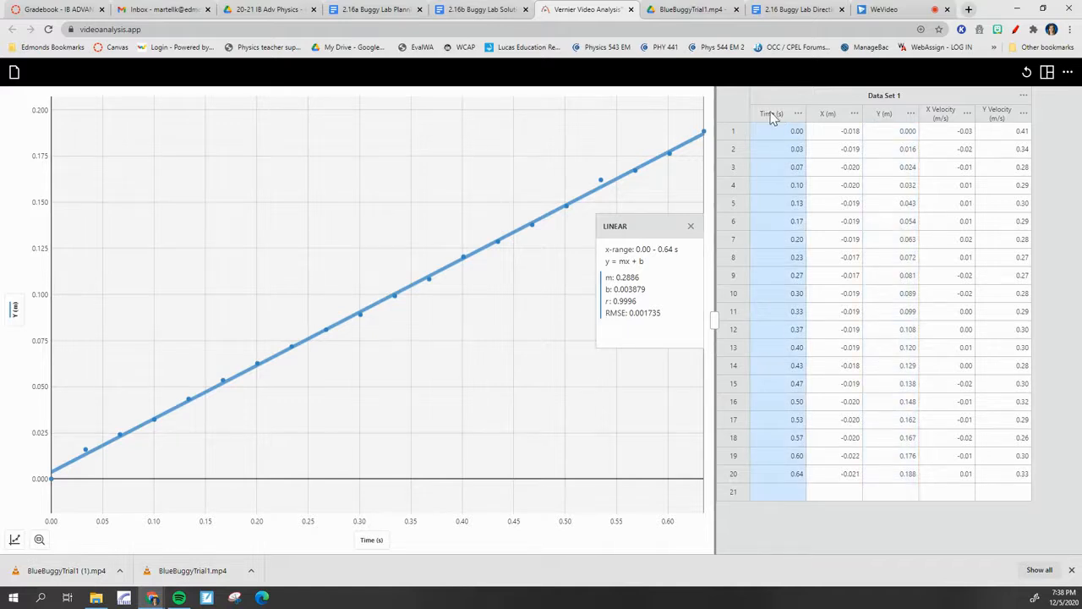
pyautogui.click(884, 117)
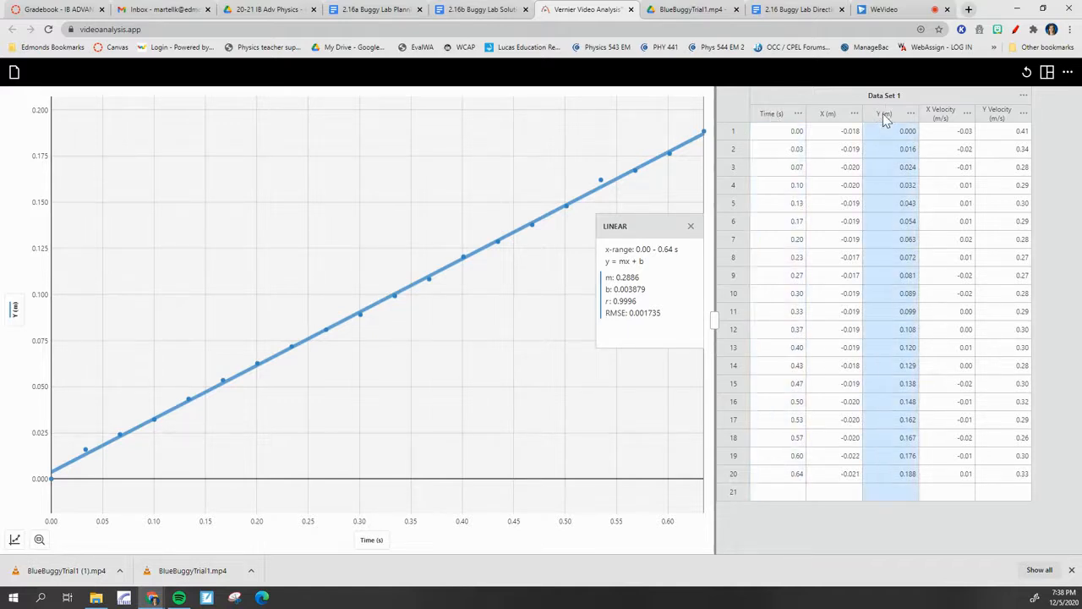
pyautogui.click(767, 117)
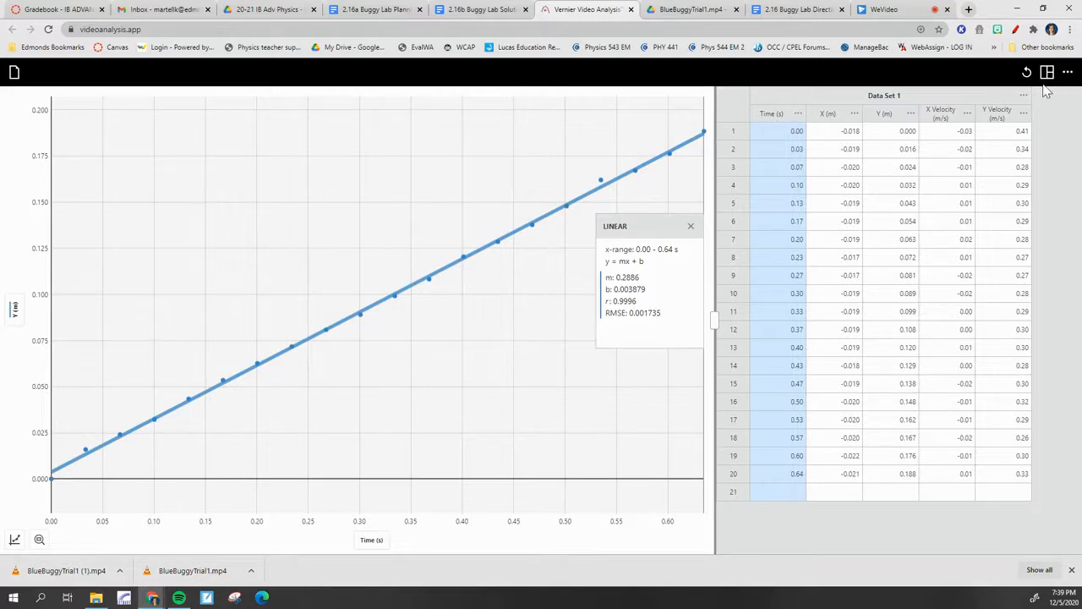
# Save the buggy experiment with its fitted graph and data table as a Video Analysis file
pyautogui.click(1068, 73)
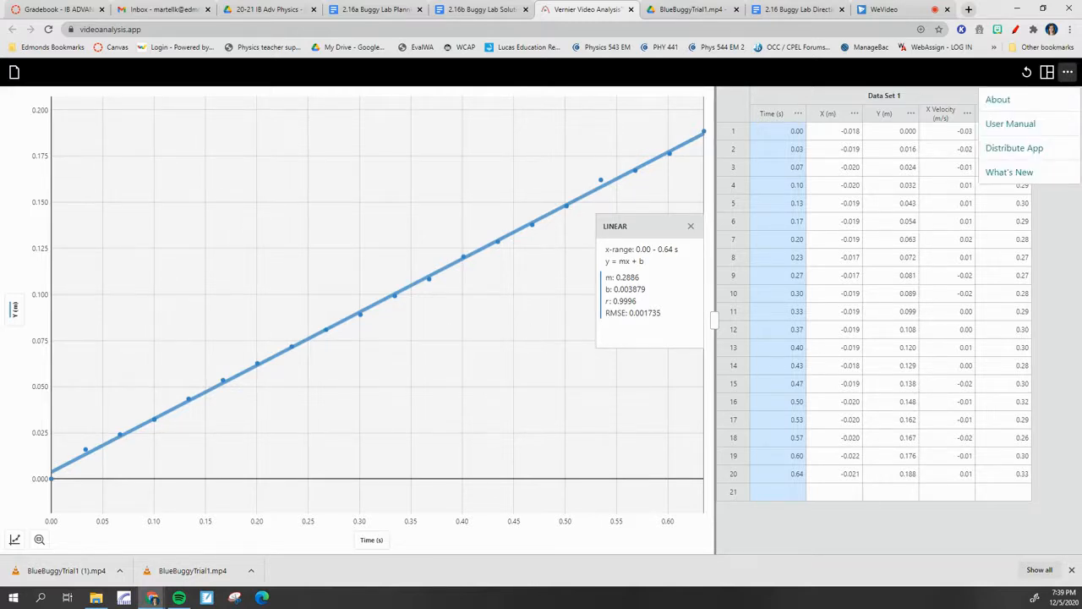
pyautogui.click(13, 75)
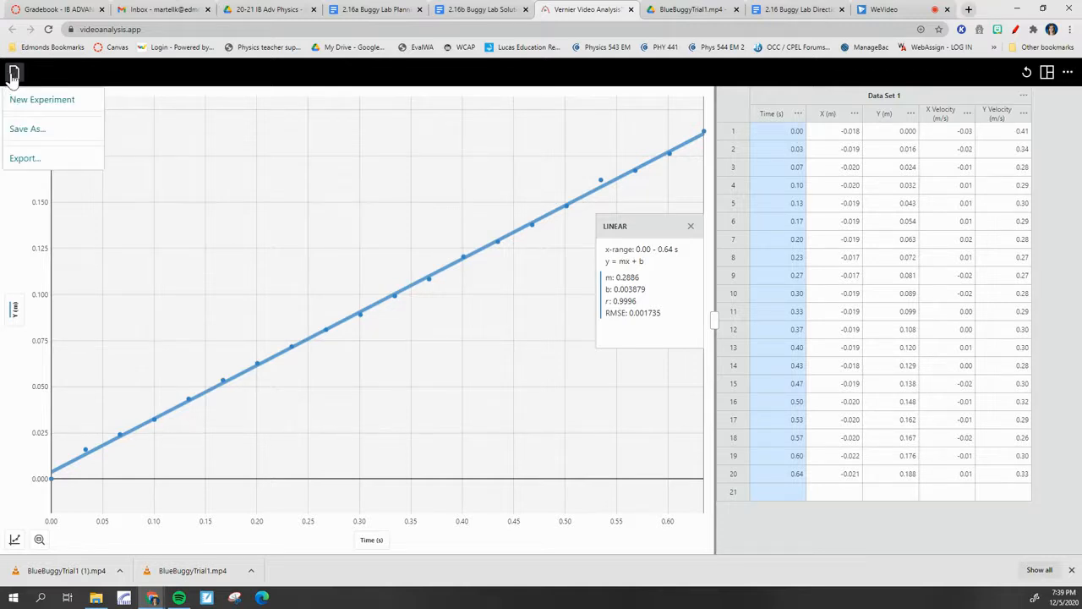
pyautogui.click(27, 131)
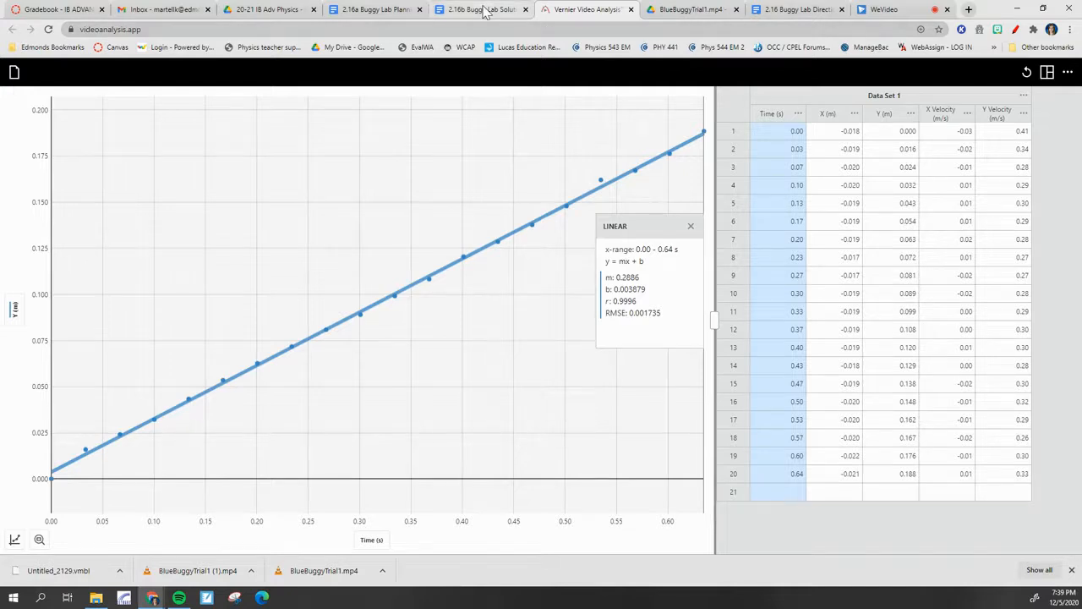
# Switch to the 2.16b Buggy Lab Solution document and open its Video Analysis Program link for a fresh session
pyautogui.click(486, 11)
pyautogui.click(429, 237)
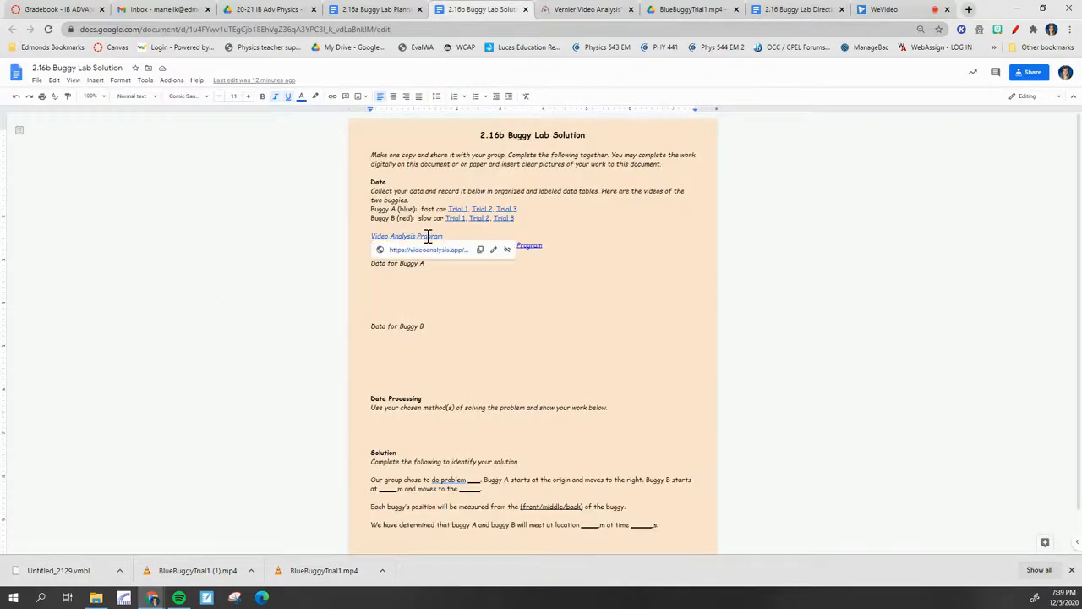
pyautogui.click(435, 254)
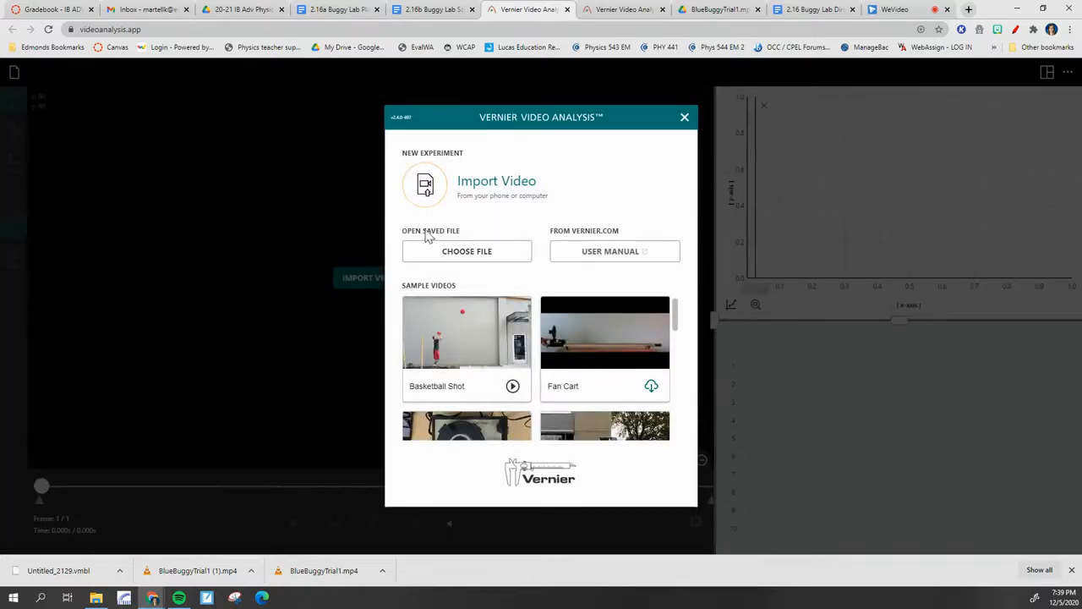
# Load the saved file Untitled_2129.vmbl from Downloads into the new session, and return to the 2.16b Buggy Lab Solution document
pyautogui.click(491, 256)
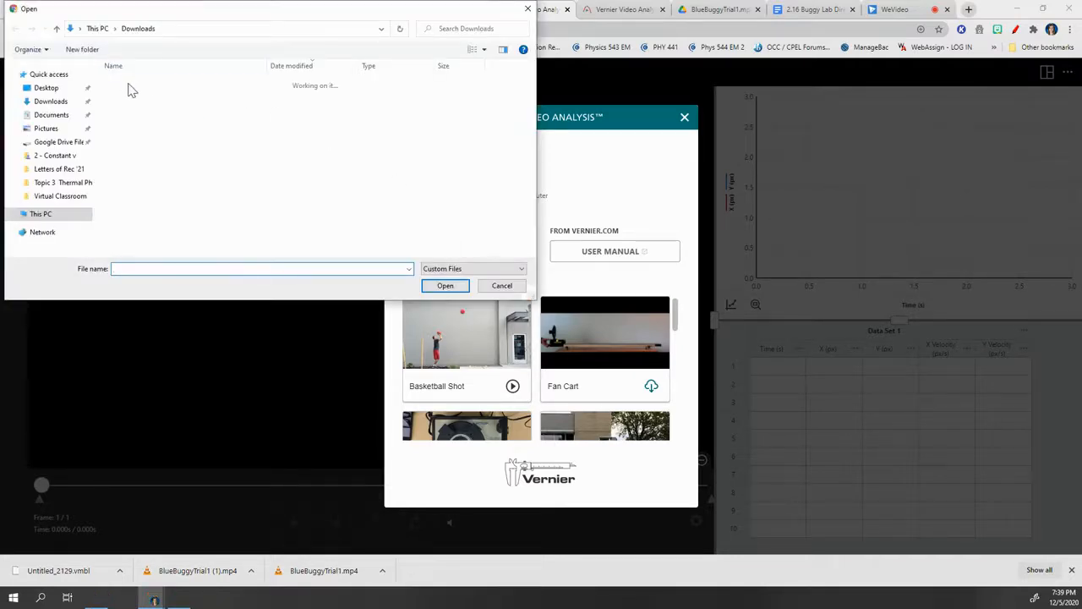
pyautogui.click(152, 100)
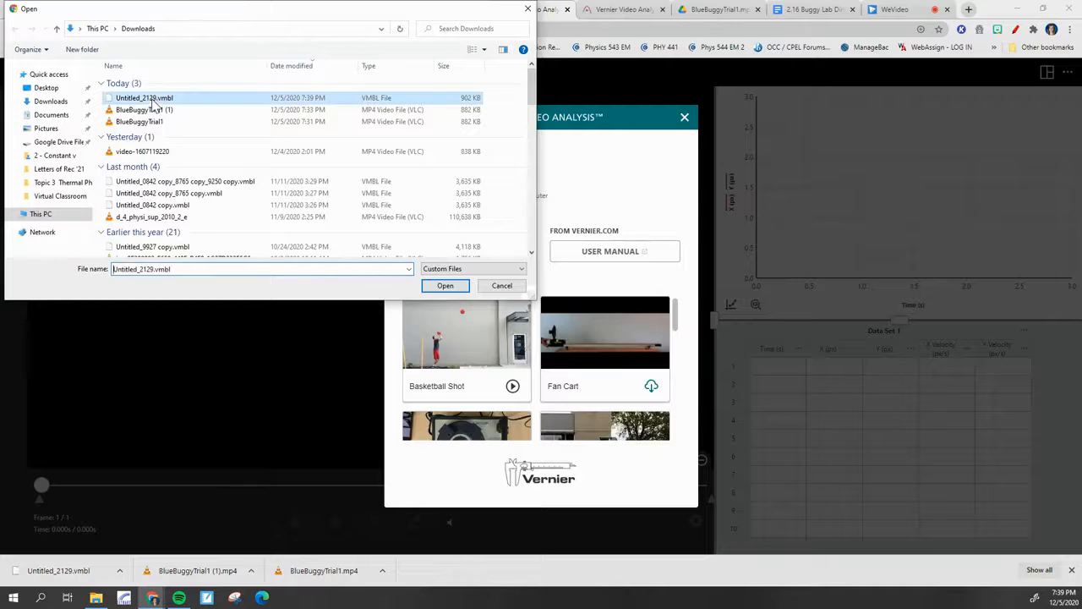
pyautogui.click(455, 288)
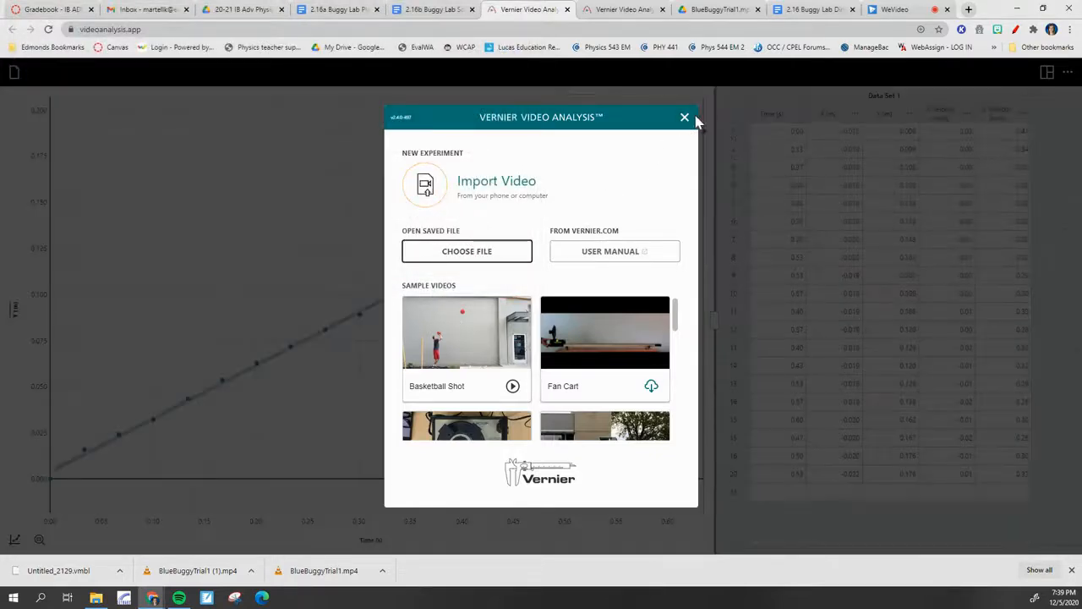
pyautogui.click(685, 117)
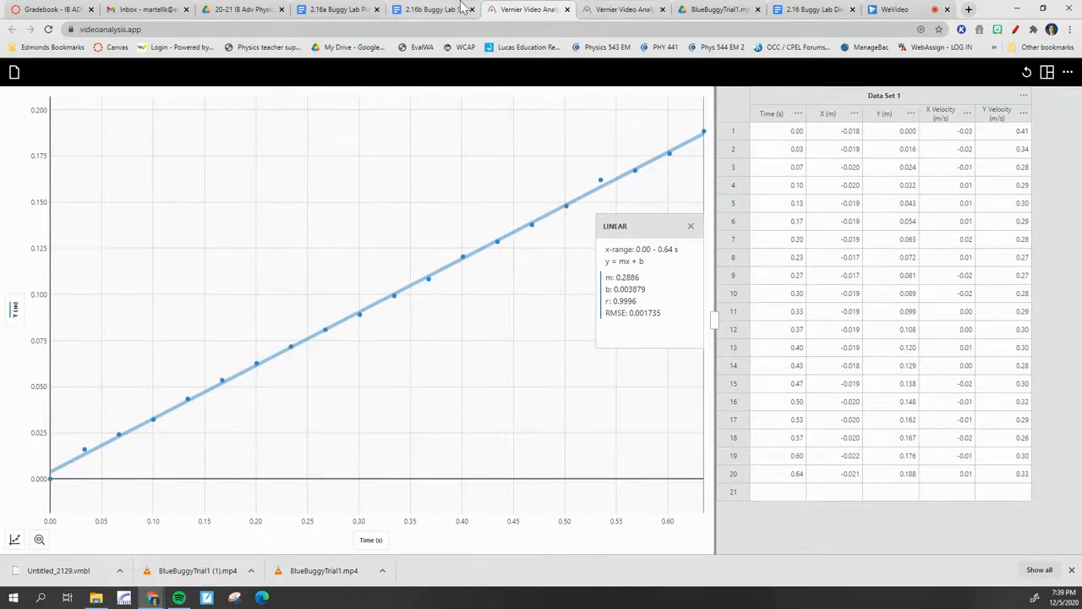
pyautogui.click(427, 10)
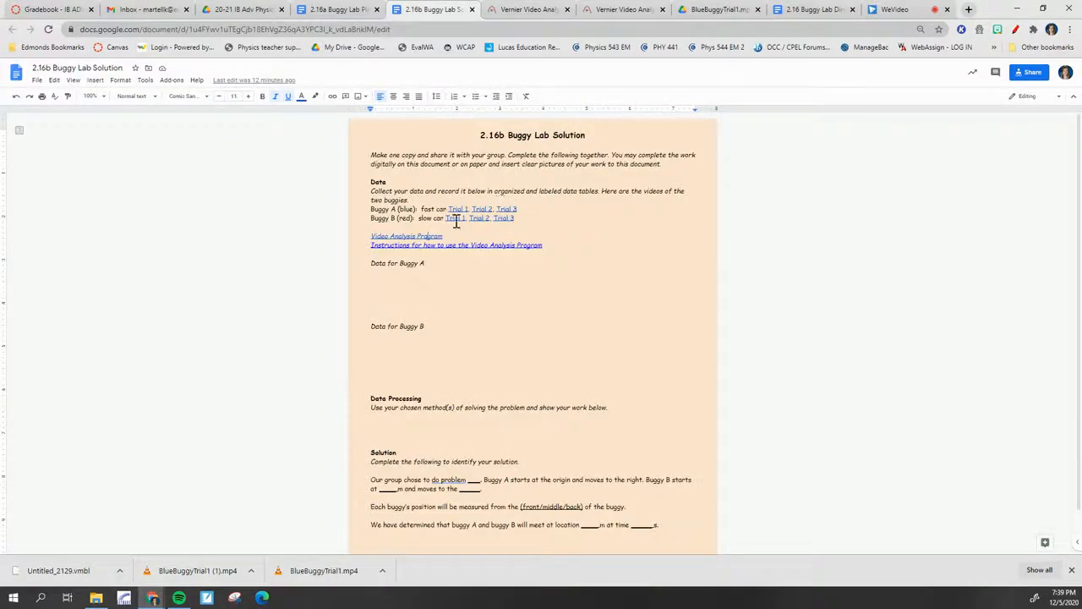